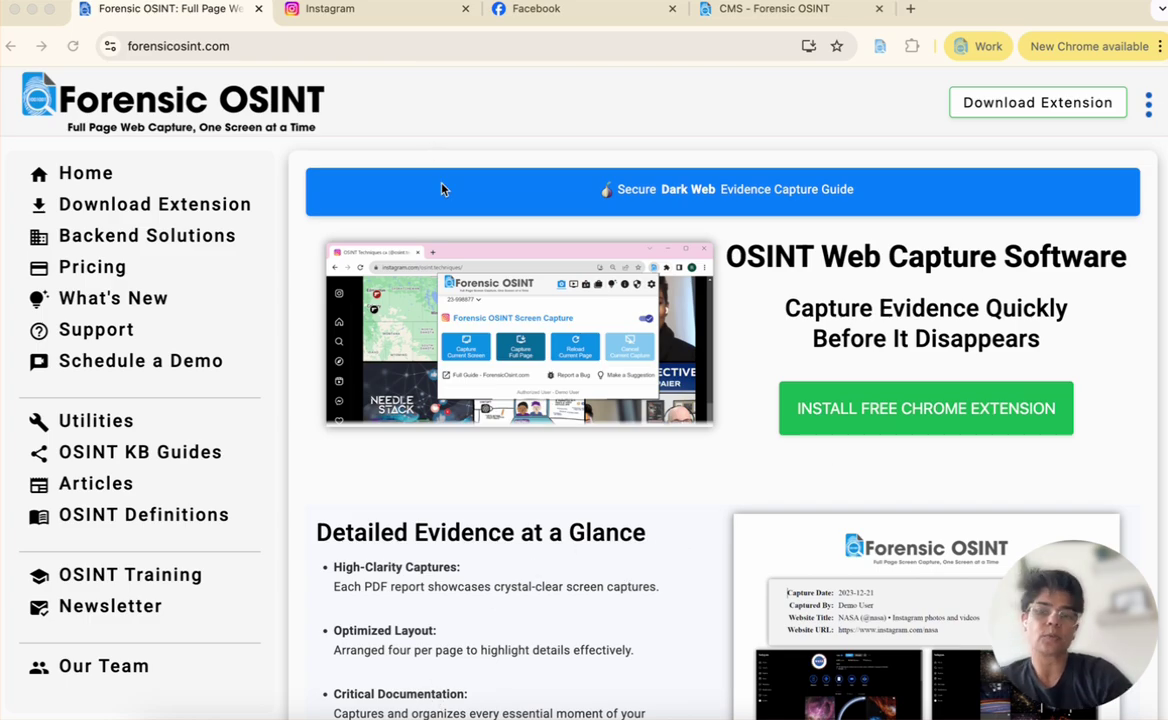
# - On the Instagram vancouver profile, add a new Forensic OSINT case for 2025 with file number 00008 and unique name YVR
pyautogui.click(372, 10)
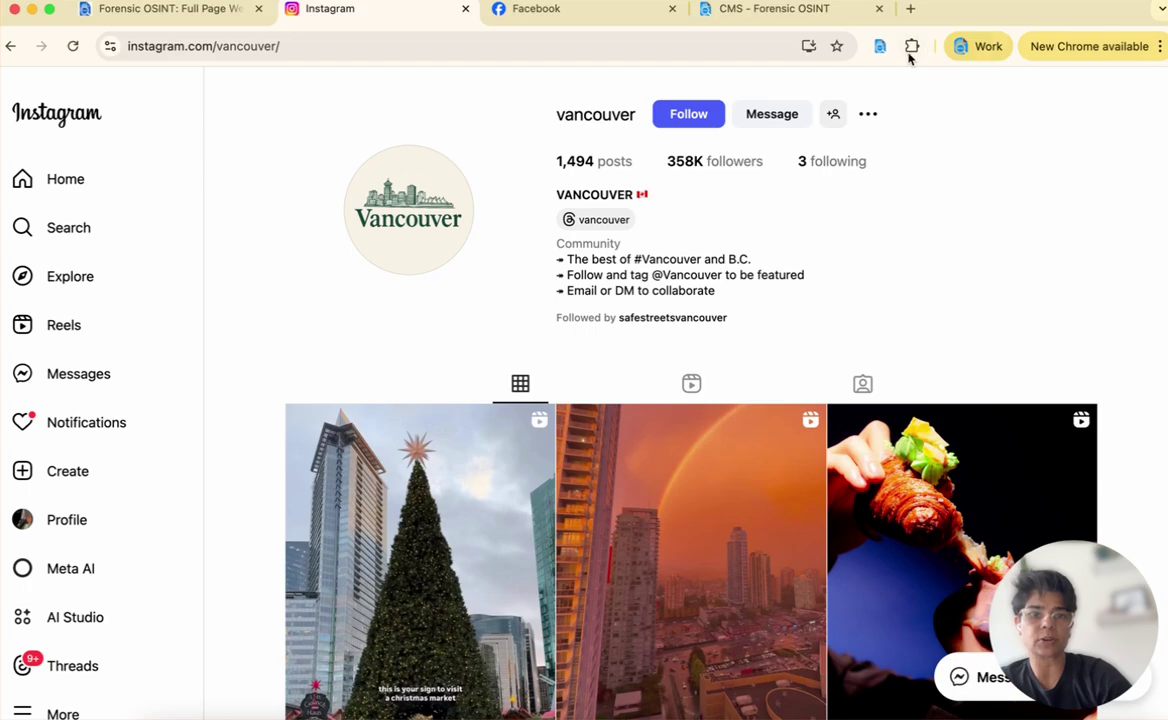
pyautogui.click(880, 46)
pyautogui.click(421, 133)
pyautogui.click(365, 162)
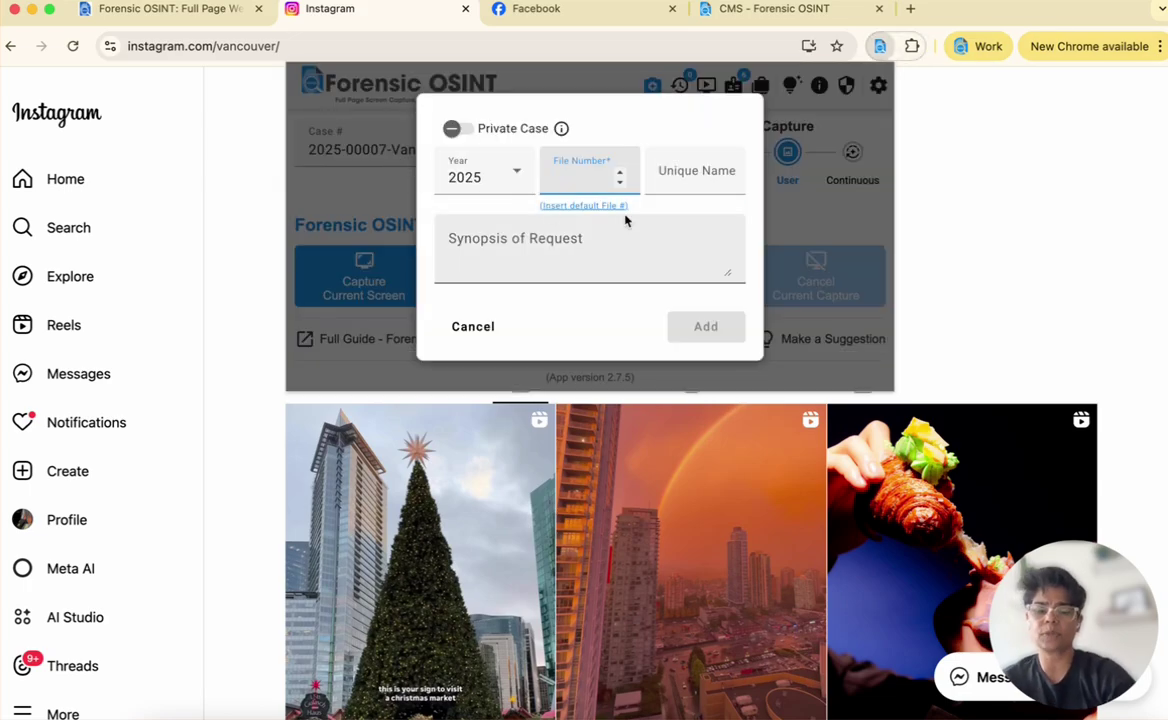
pyautogui.write('00008')
pyautogui.press('Tab')
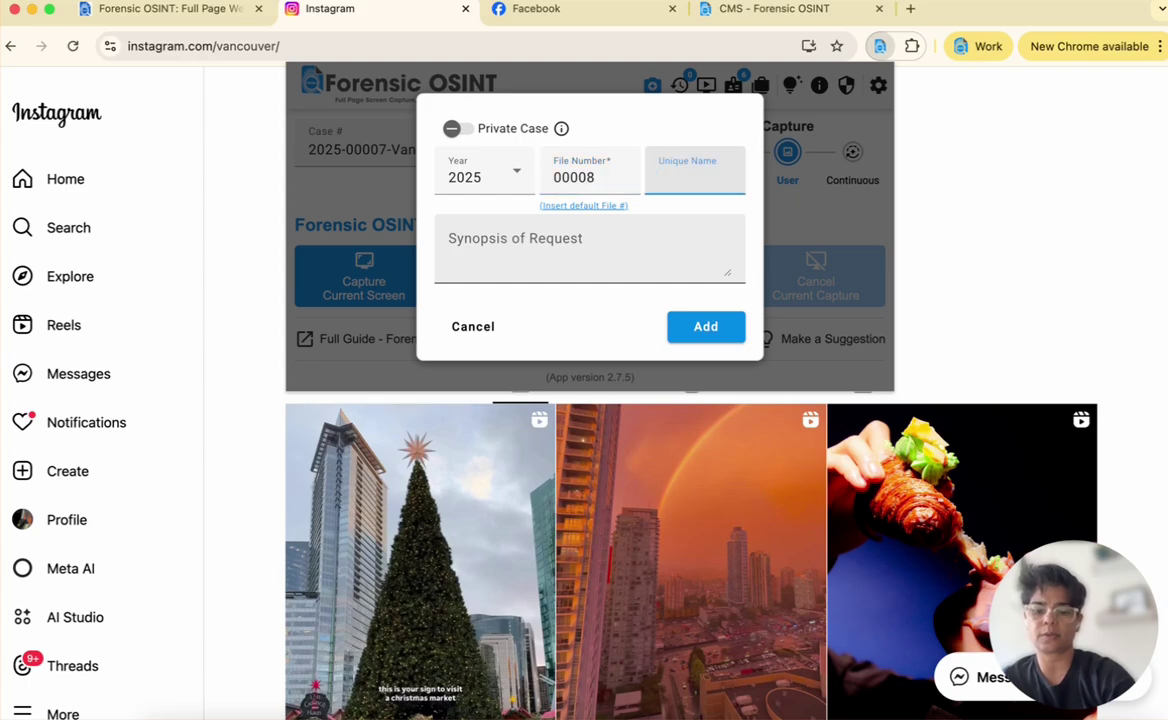
pyautogui.write('YVR')
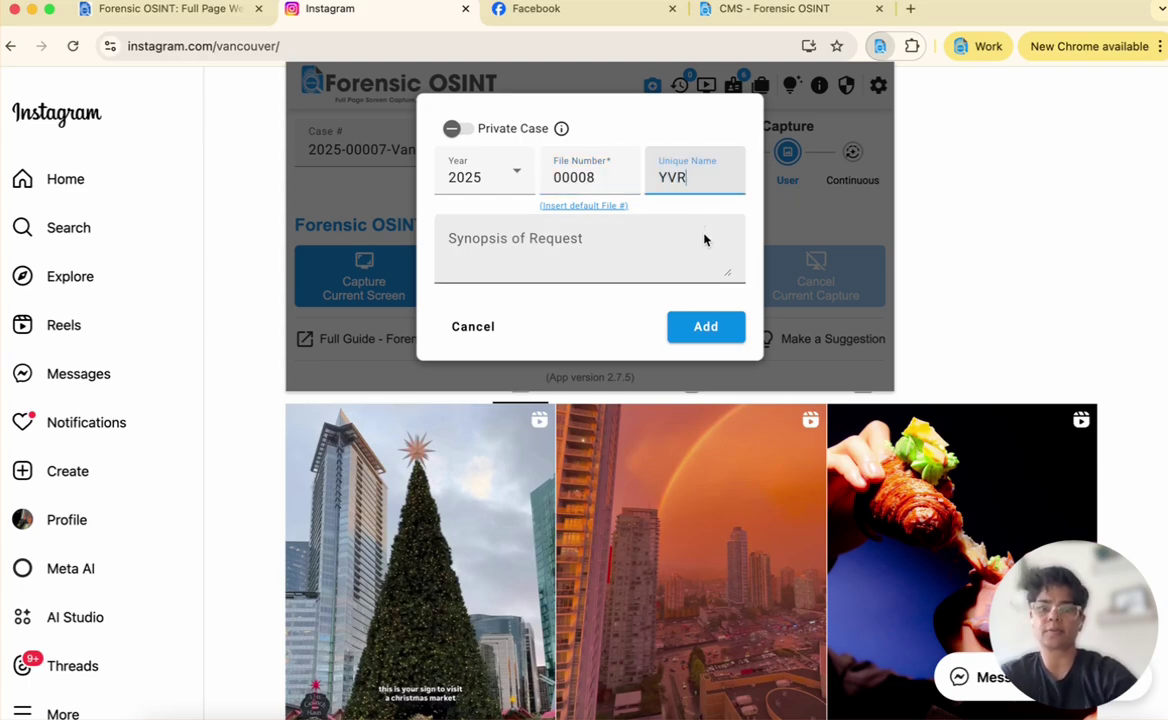
pyautogui.click(704, 329)
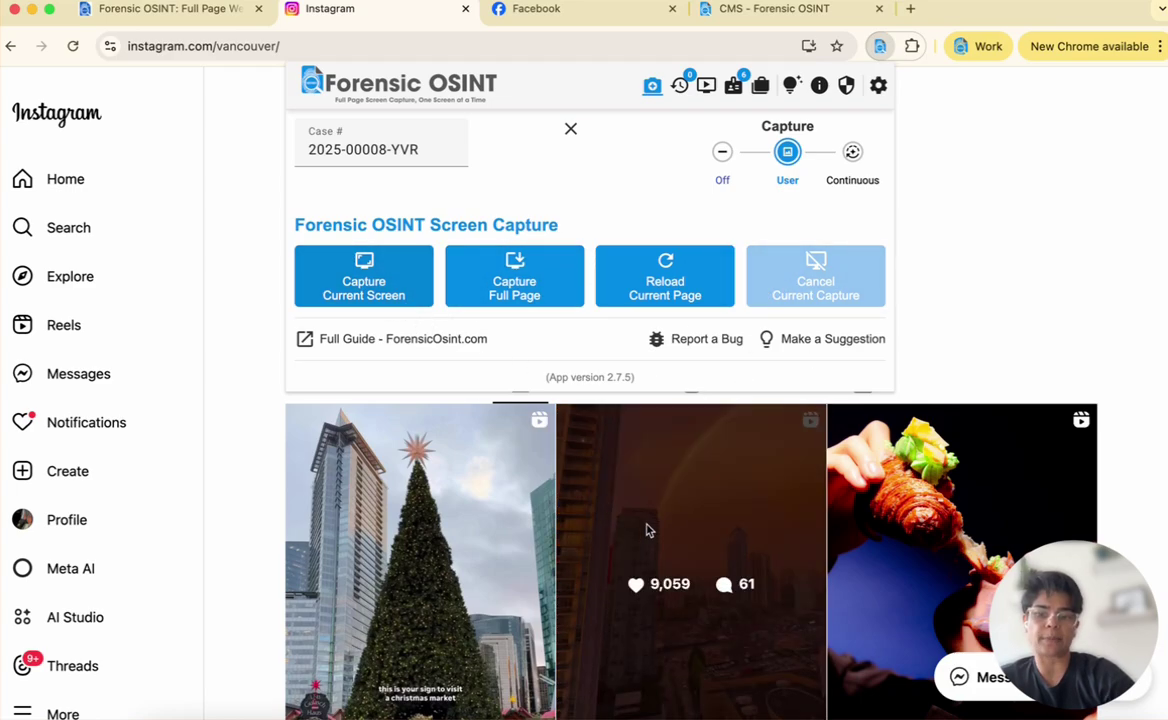
# - Capture the current screen of the Instagram vancouver profile and review the capture's details in the CMS
pyautogui.click(396, 292)
pyautogui.scroll(-1, 597, 545)
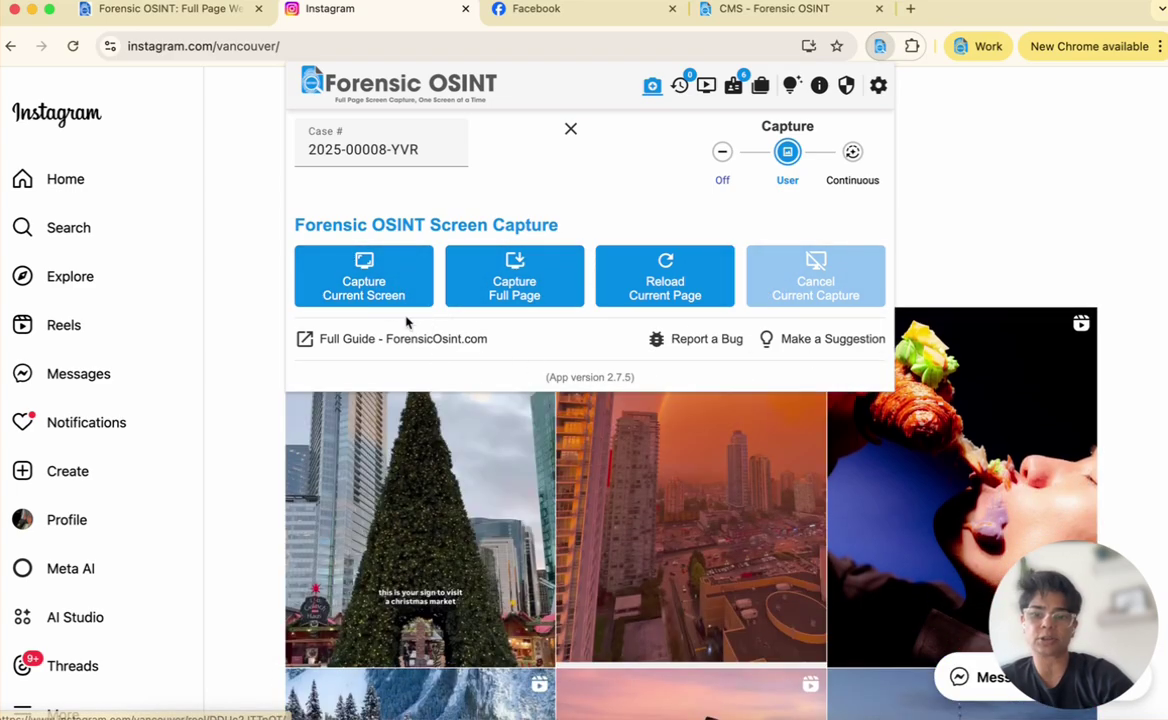
pyautogui.click(381, 295)
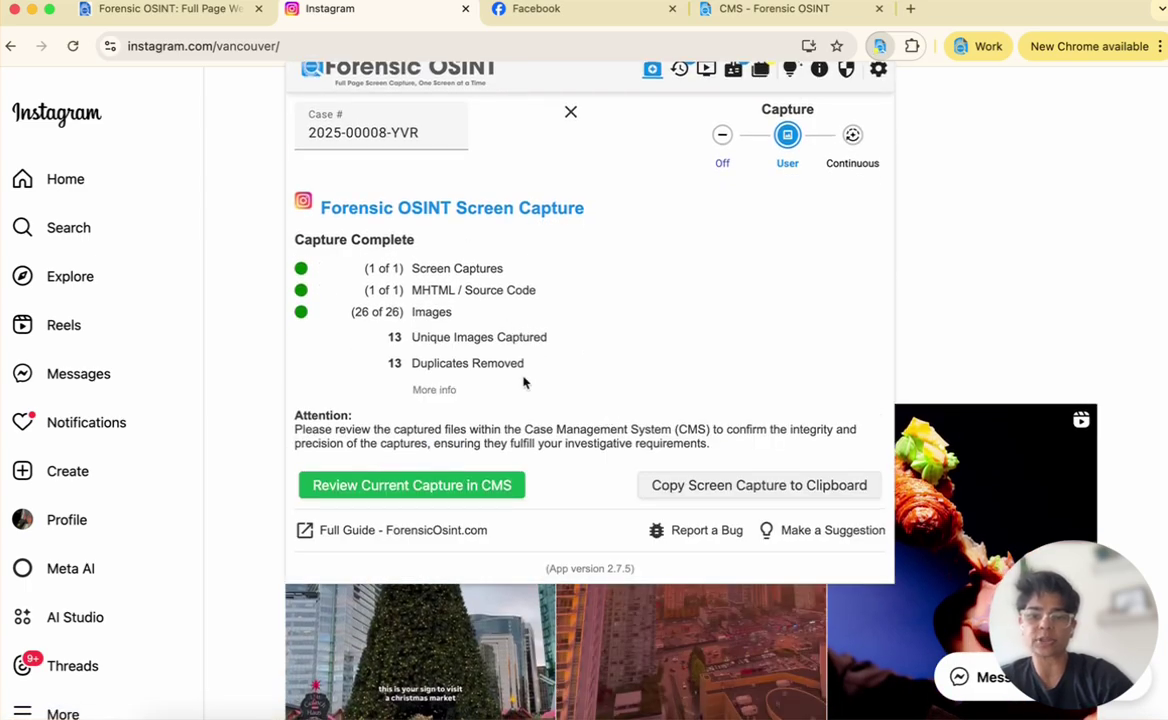
pyautogui.click(409, 486)
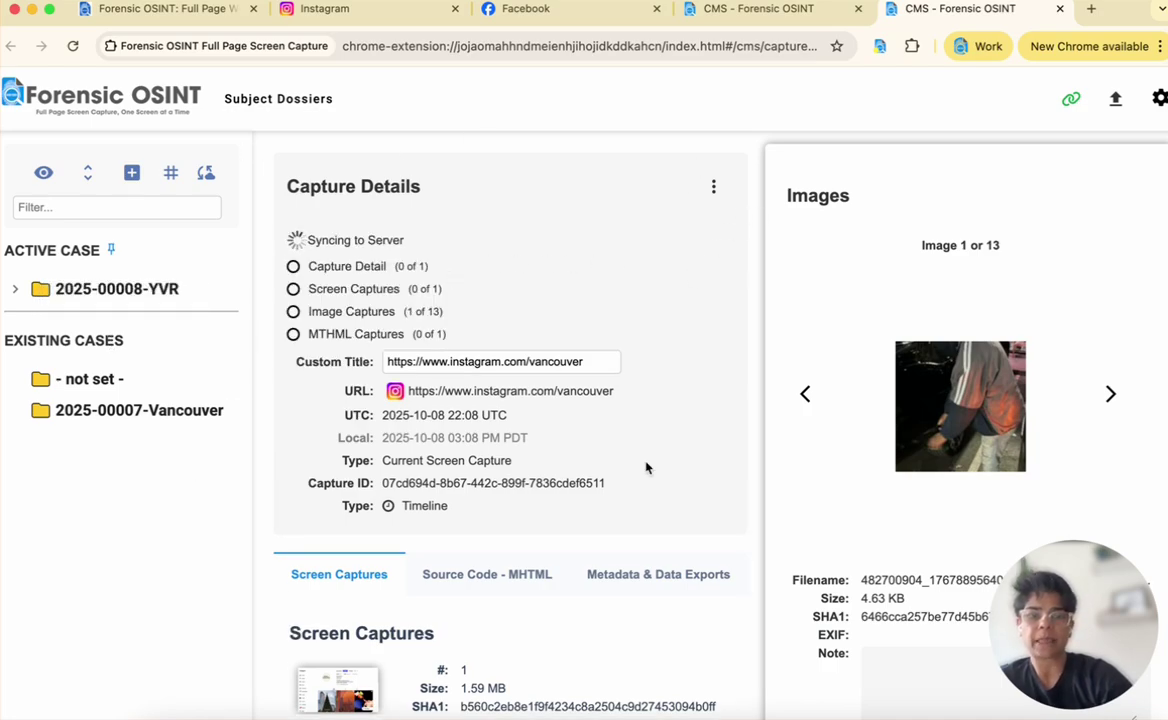
pyautogui.scroll(-3, 646, 467)
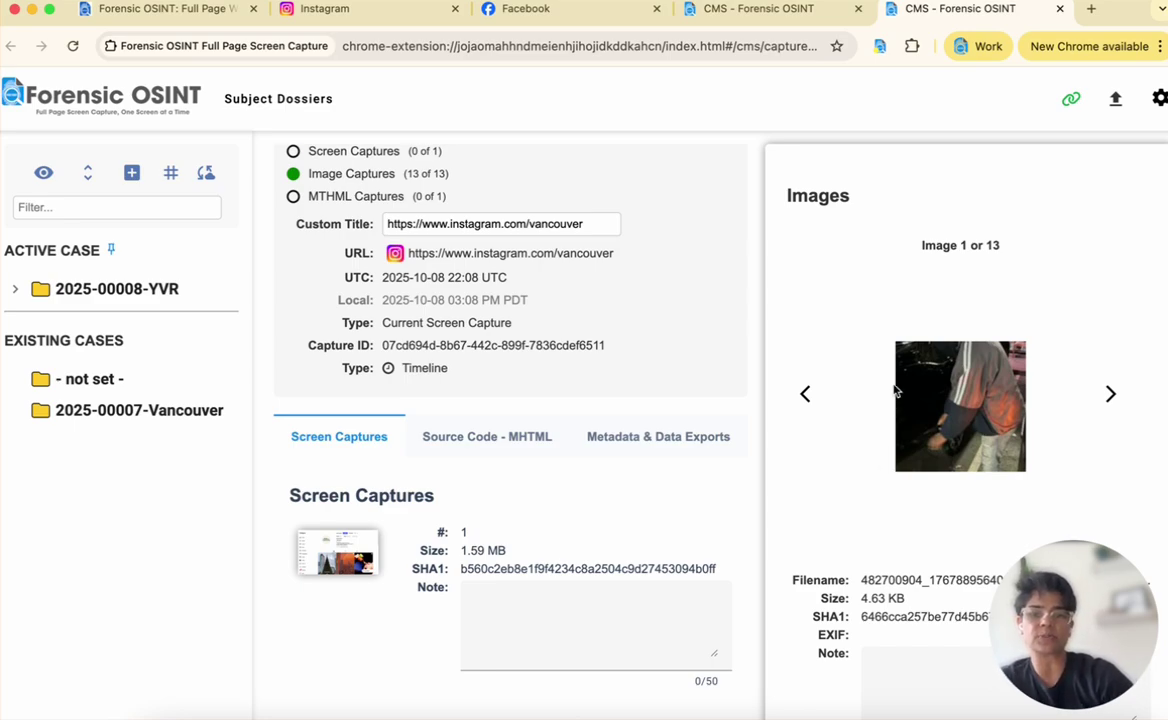
# - Add a Forensic Notes notebook to case 2025-00008-YVR, named with the owner's first name followed by "notebook for 1234"
pyautogui.click(100, 288)
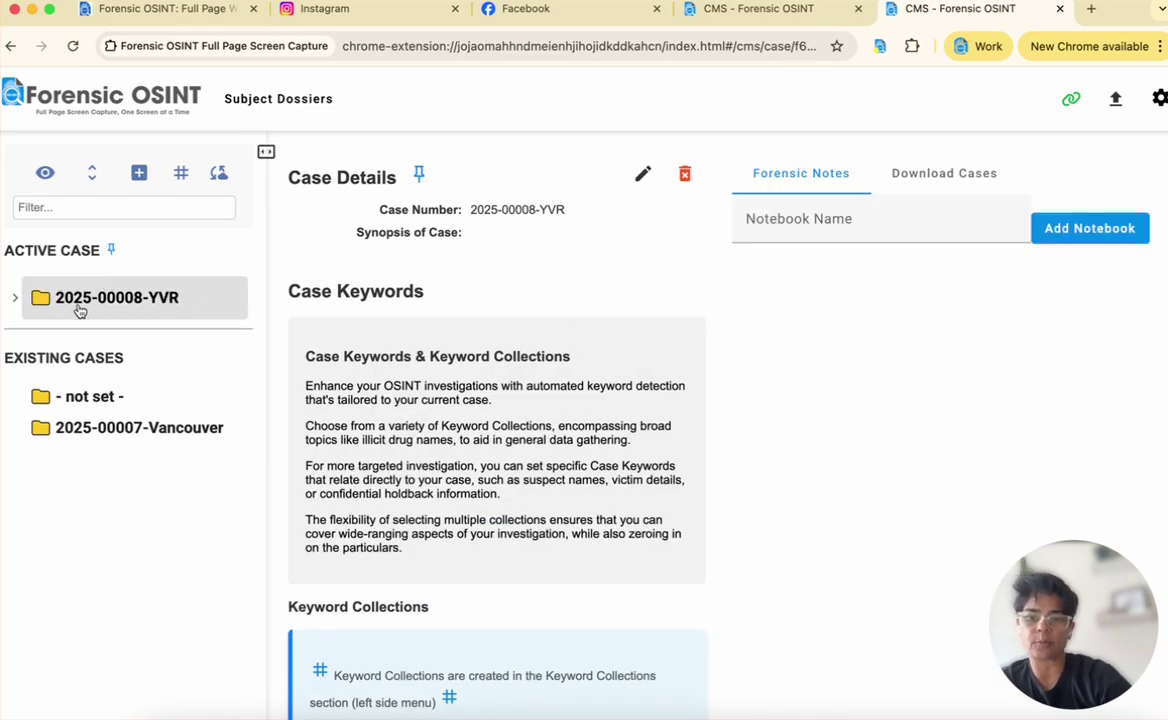
pyautogui.click(834, 224)
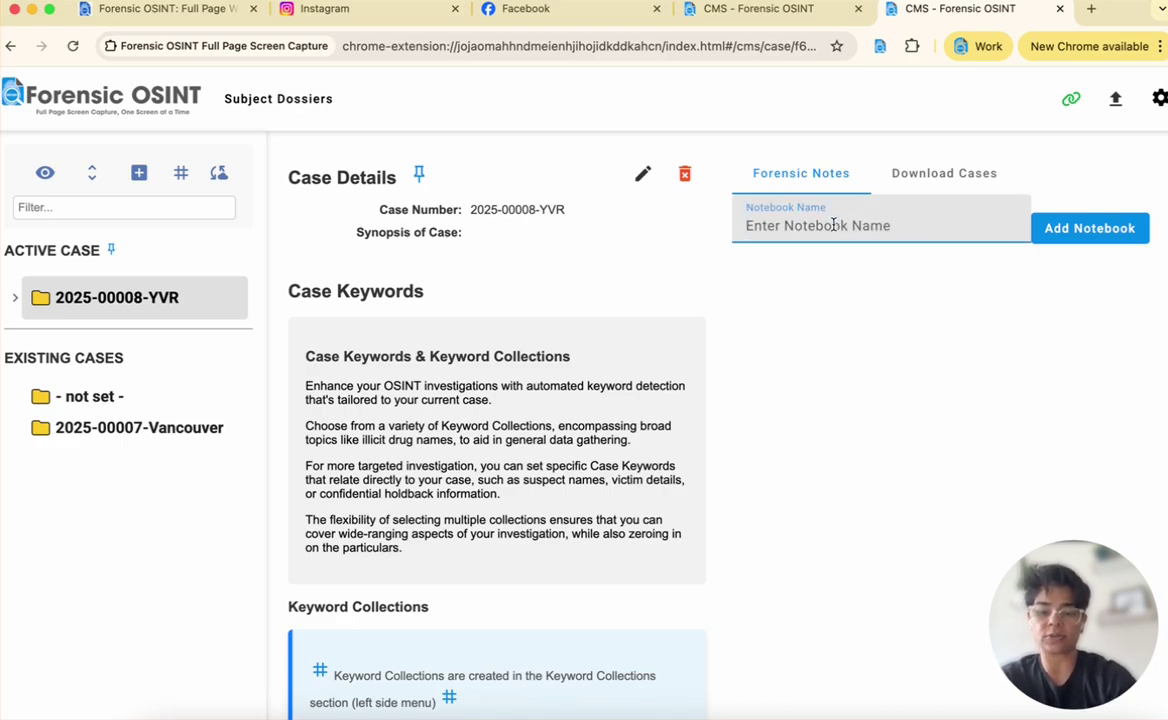
pyautogui.write("Ritu's notebook for")
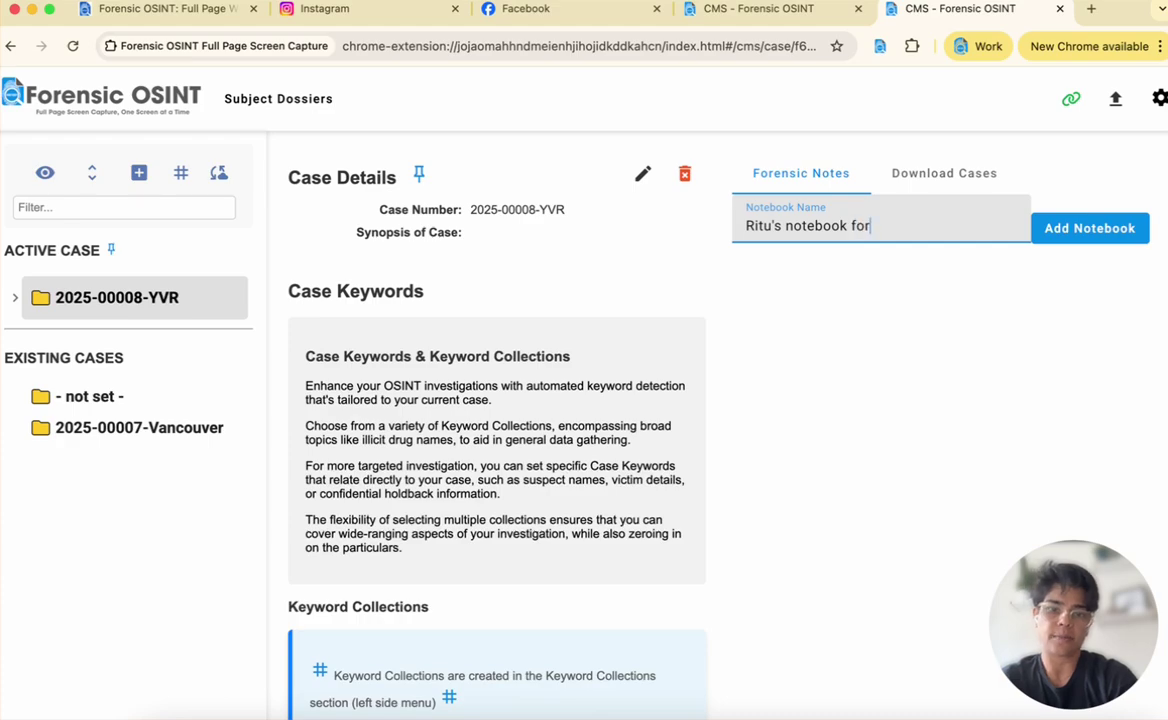
pyautogui.write(' 1234')
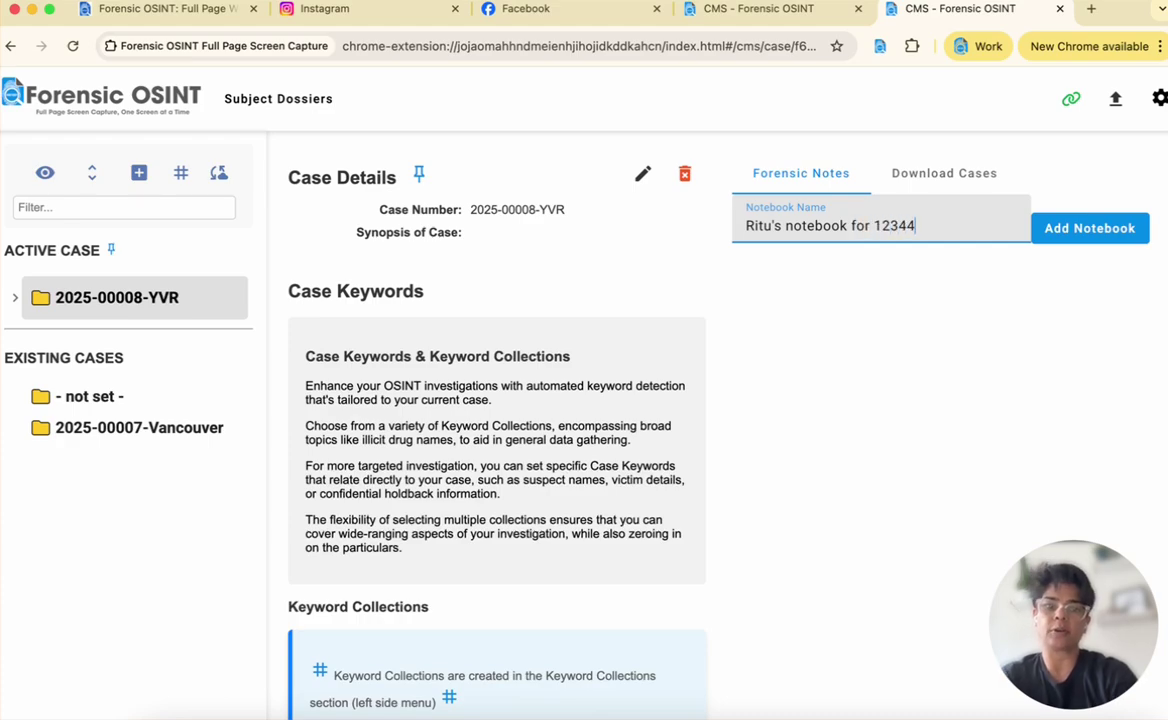
pyautogui.click(1056, 228)
# - Add the note "This is a test." to the case's electronic notebook
pyautogui.scroll(-3, 780, 421)
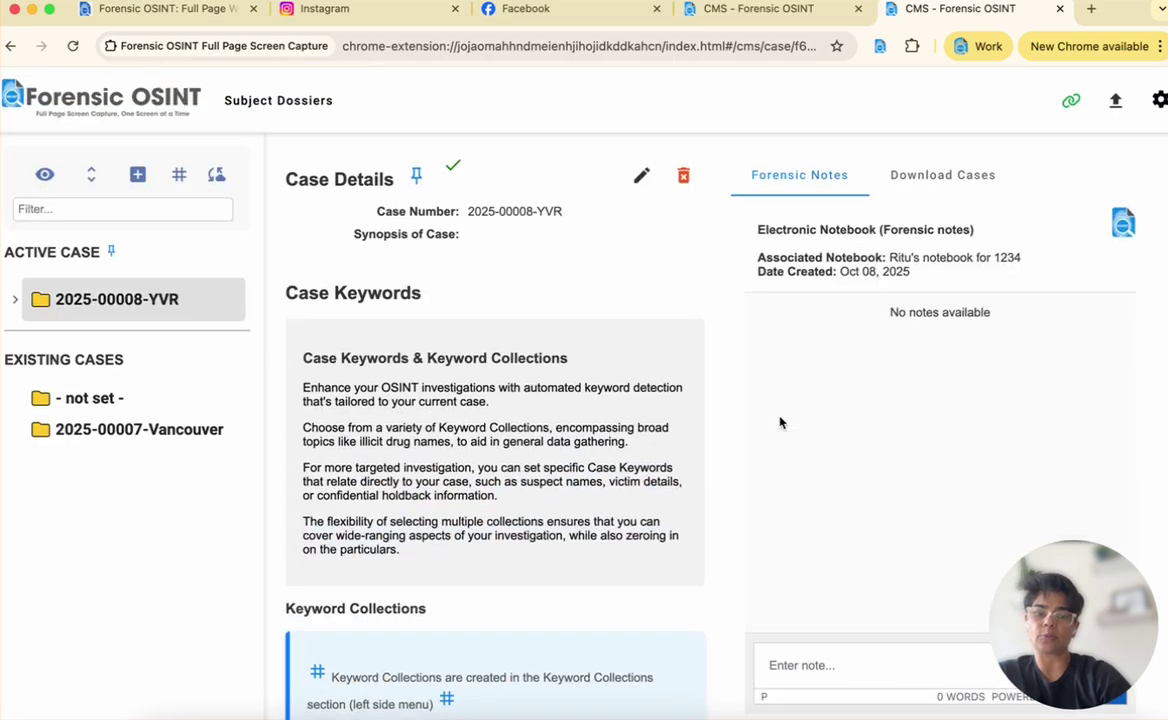
pyautogui.scroll(-1, 868, 464)
pyautogui.scroll(-4, 868, 464)
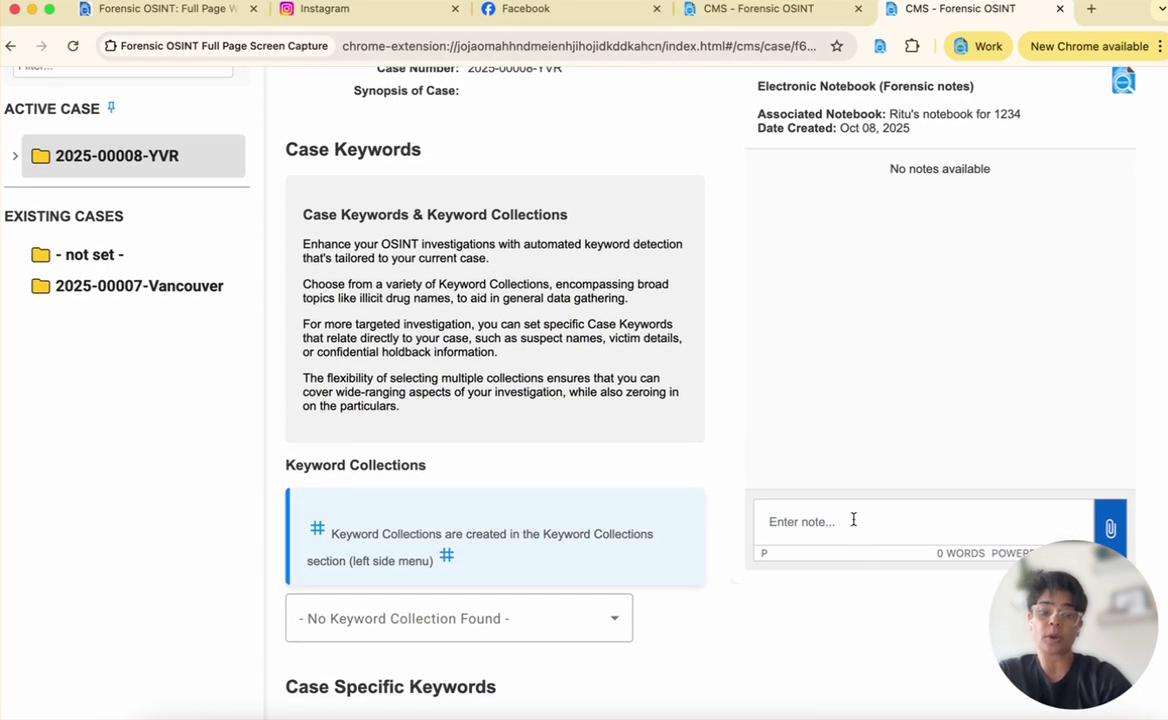
pyautogui.click(852, 520)
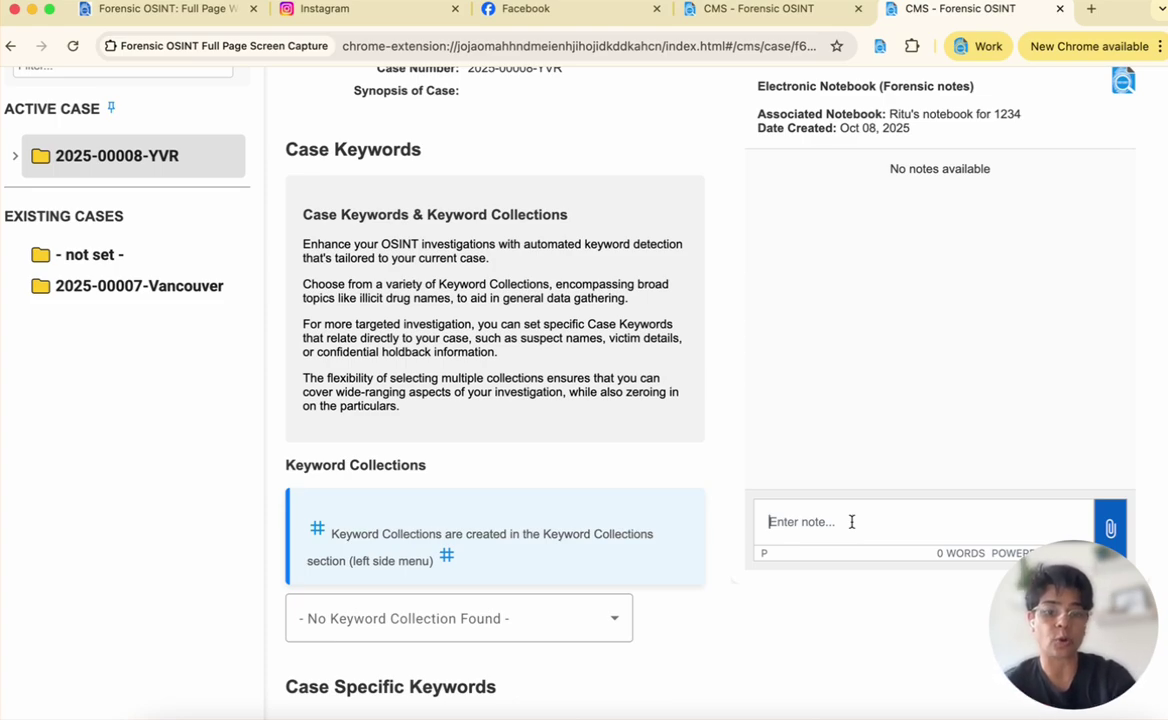
pyautogui.write('This is a test.')
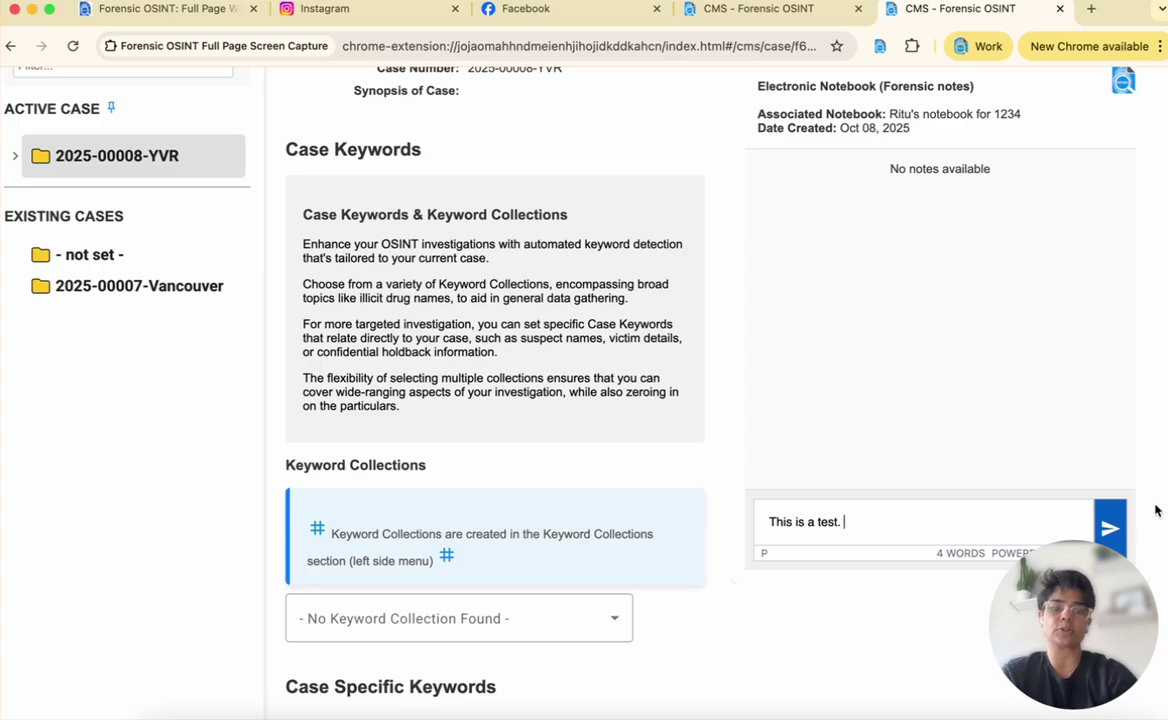
pyautogui.press('Return')
# - Examine the associated notebook's name and creation date above the submitted note
pyautogui.scroll(3, 999, 300)
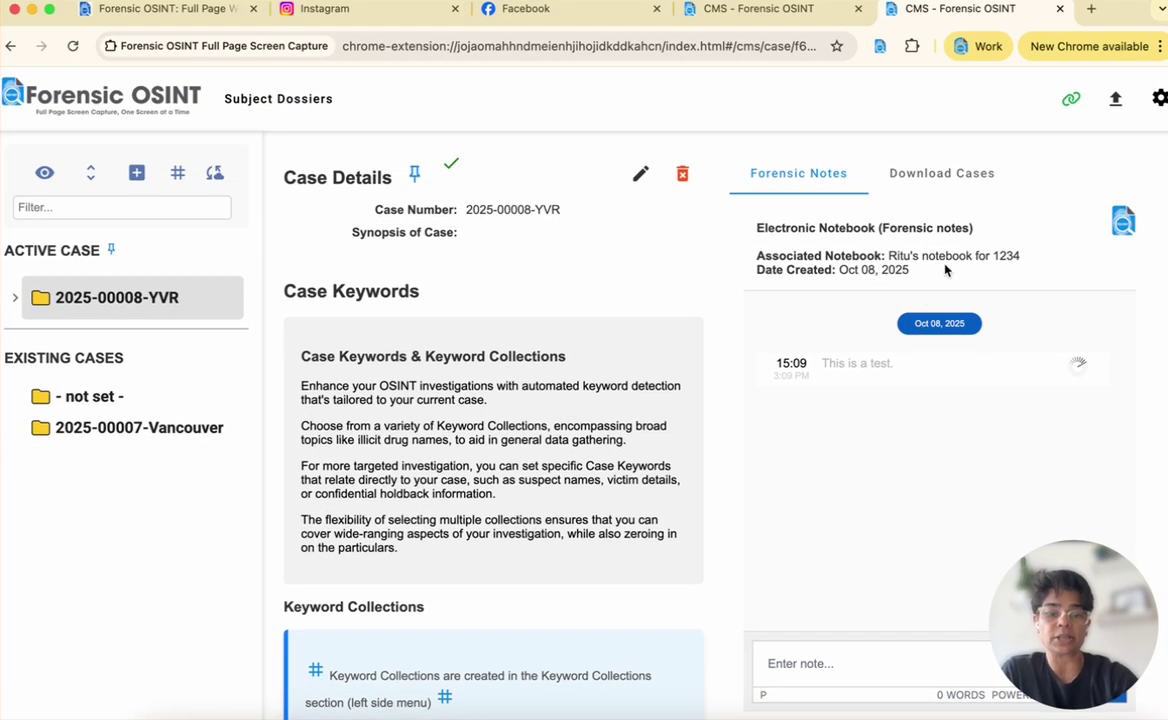
pyautogui.tripleClick(943, 256)
pyautogui.click(898, 273)
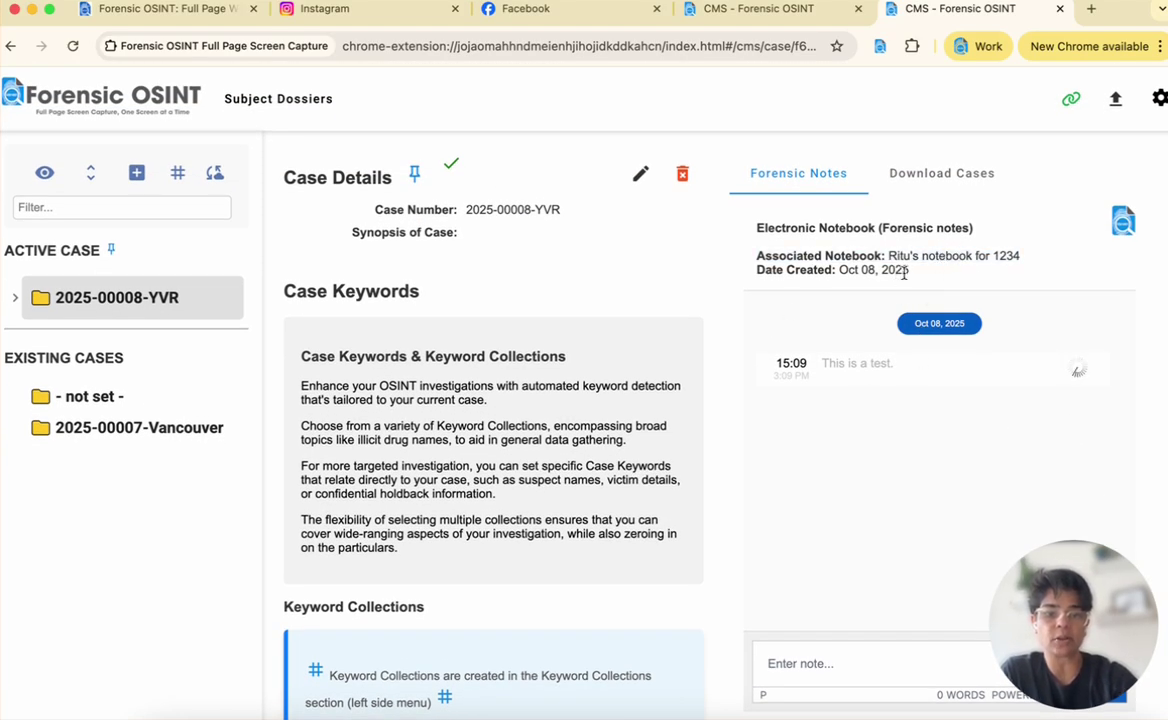
pyautogui.scroll(-1, 898, 273)
pyautogui.tripleClick(875, 228)
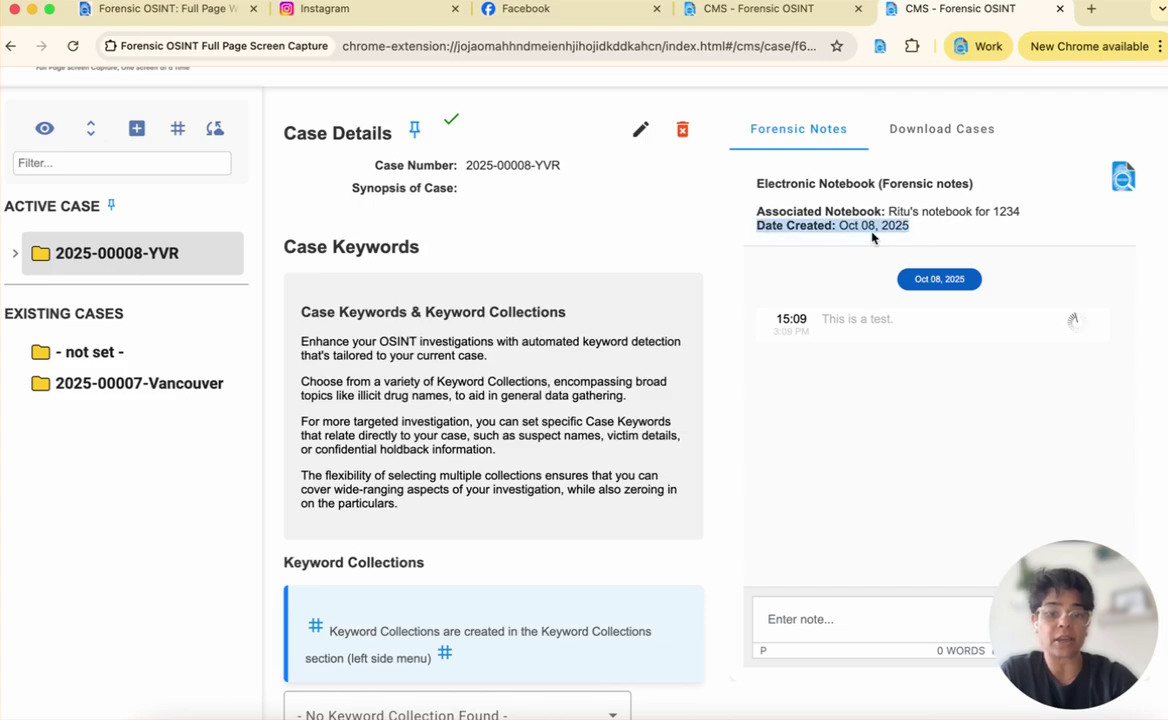
pyautogui.scroll(-1, 847, 266)
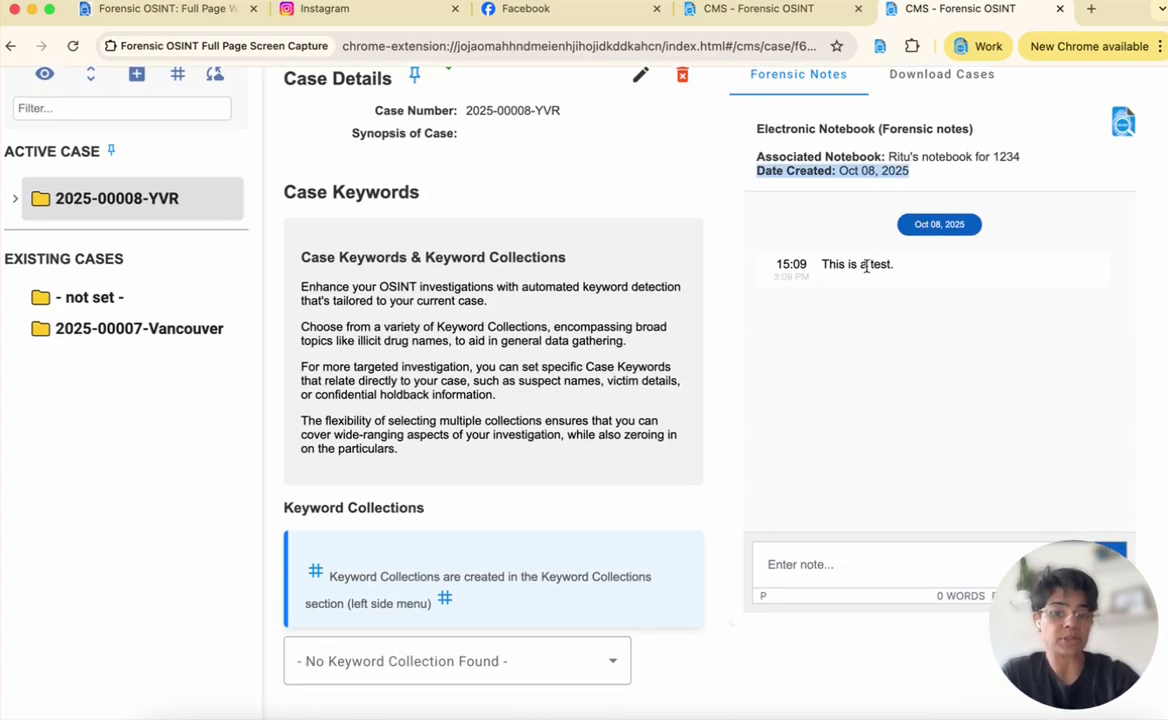
# - Add a second note to the case notebook reading "Subject was noted in YVR."
pyautogui.click(860, 565)
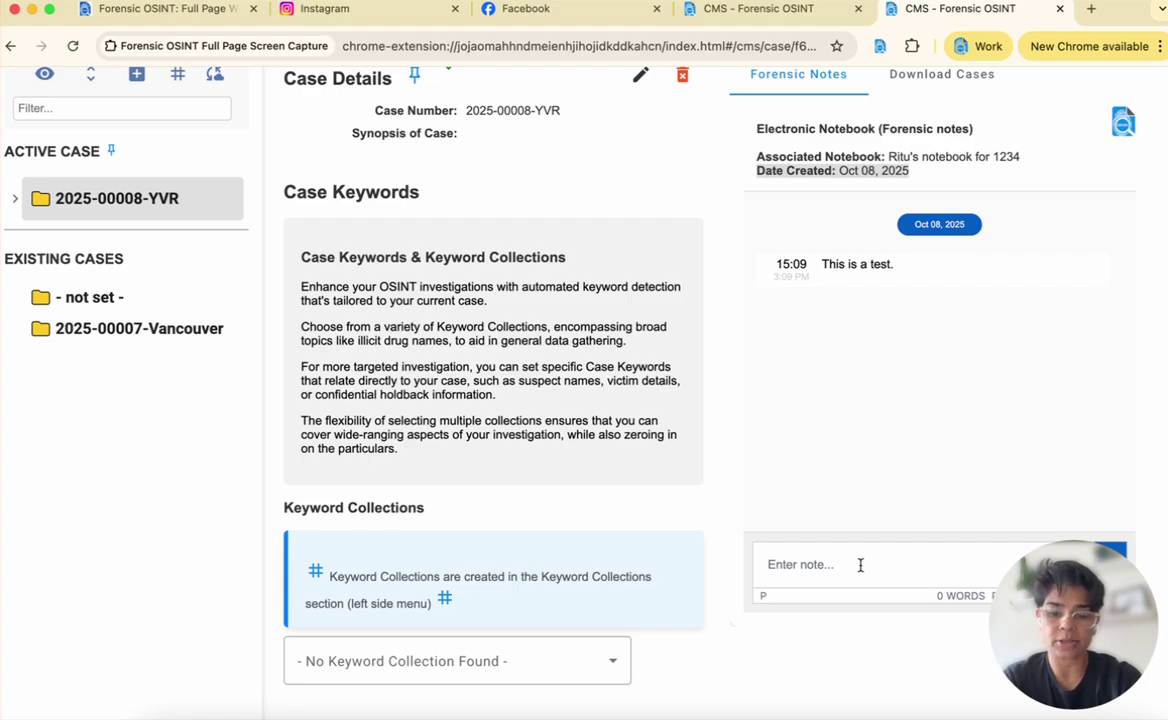
pyautogui.write('Subject was')
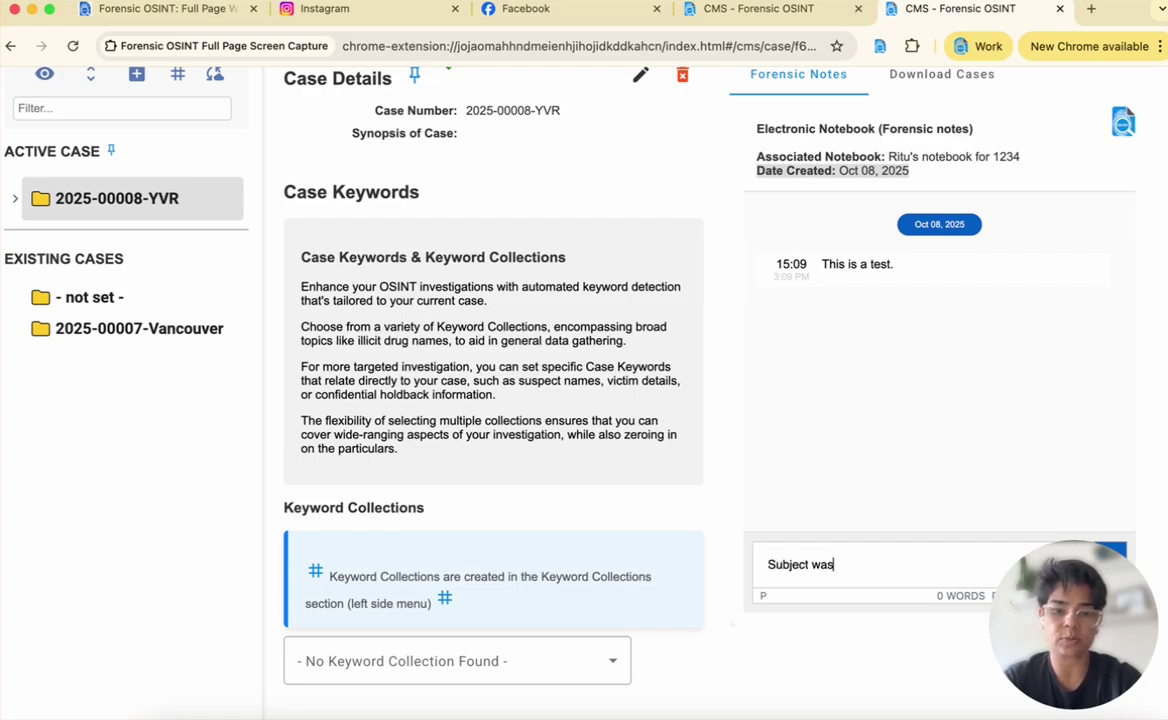
pyautogui.write(' noted in YVR.')
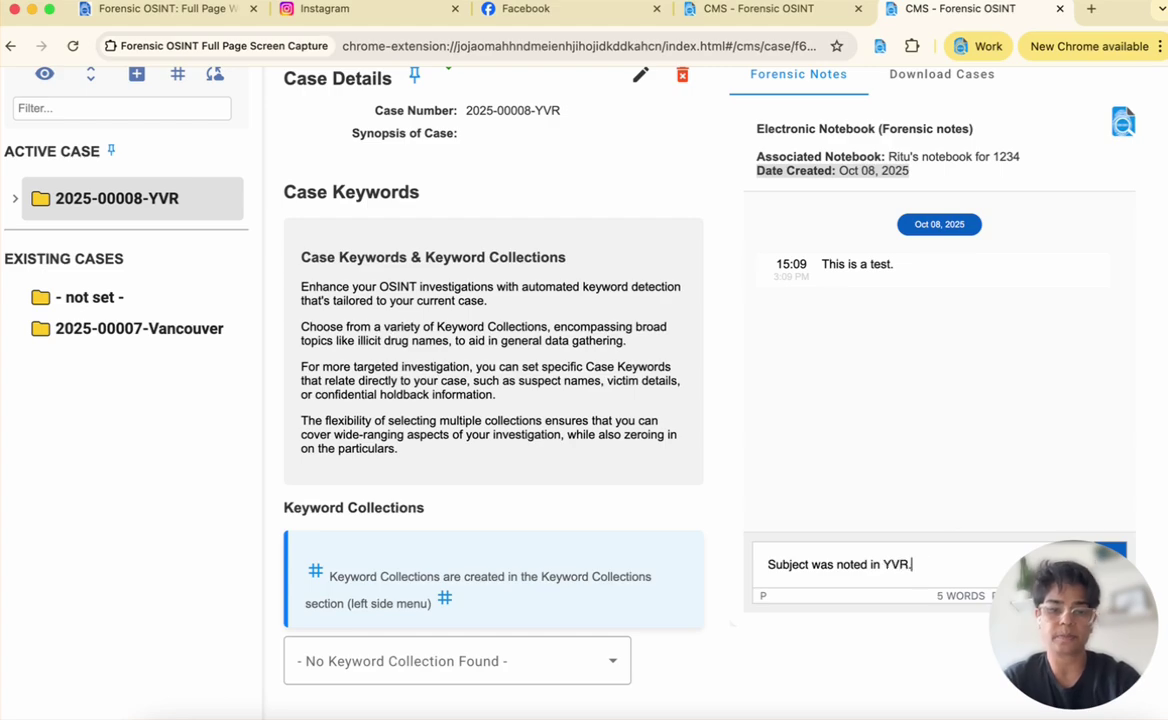
pyautogui.click(1121, 547)
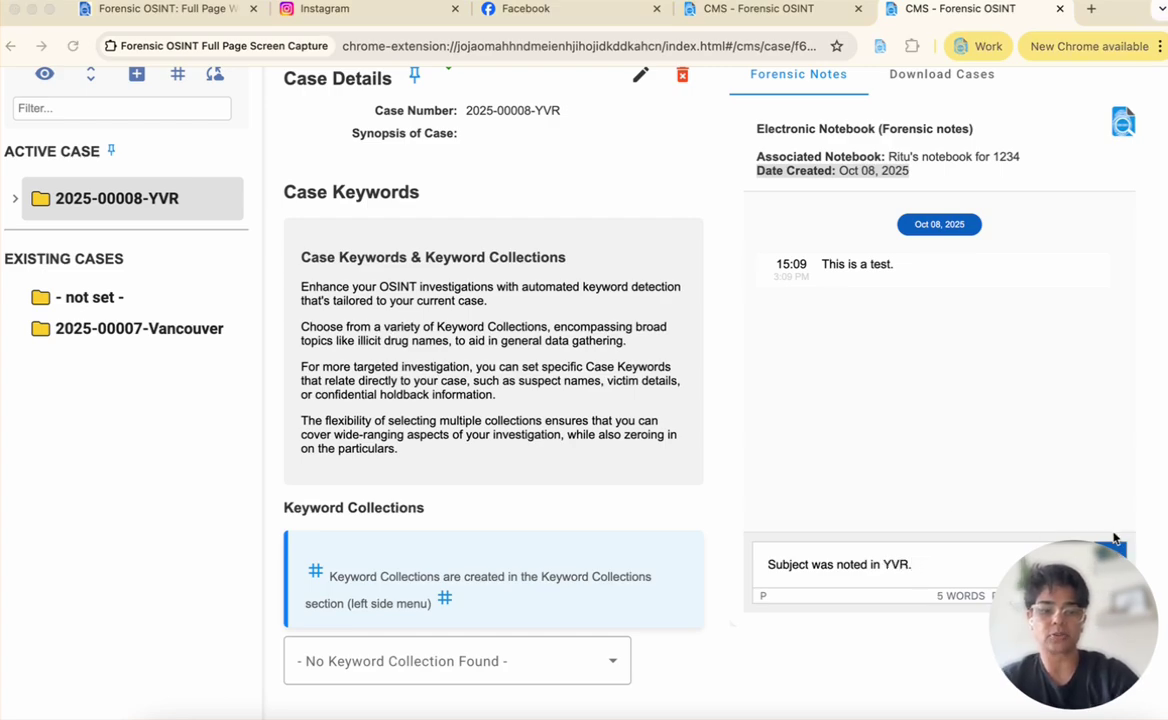
pyautogui.scroll(-1, 1115, 541)
pyautogui.click(1108, 519)
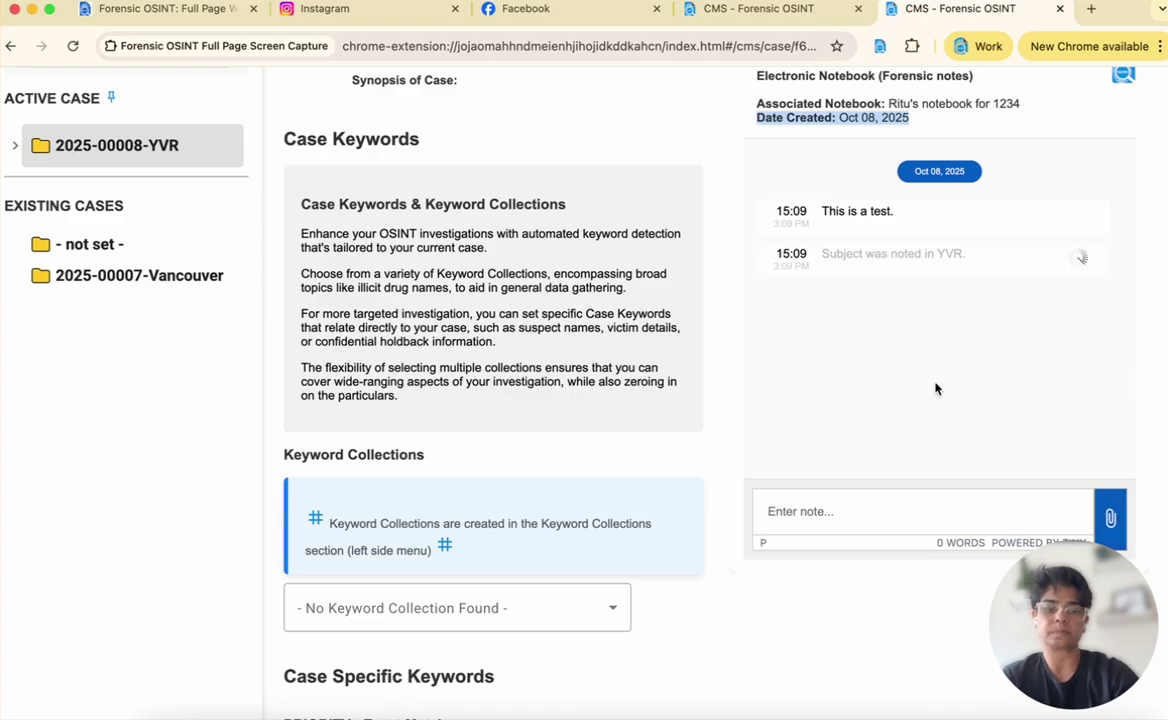
# - Check the submitted notes in the case and open their notebook in the Forensic Notes web application
pyautogui.scroll(1, 936, 386)
pyautogui.scroll(-4, 829, 490)
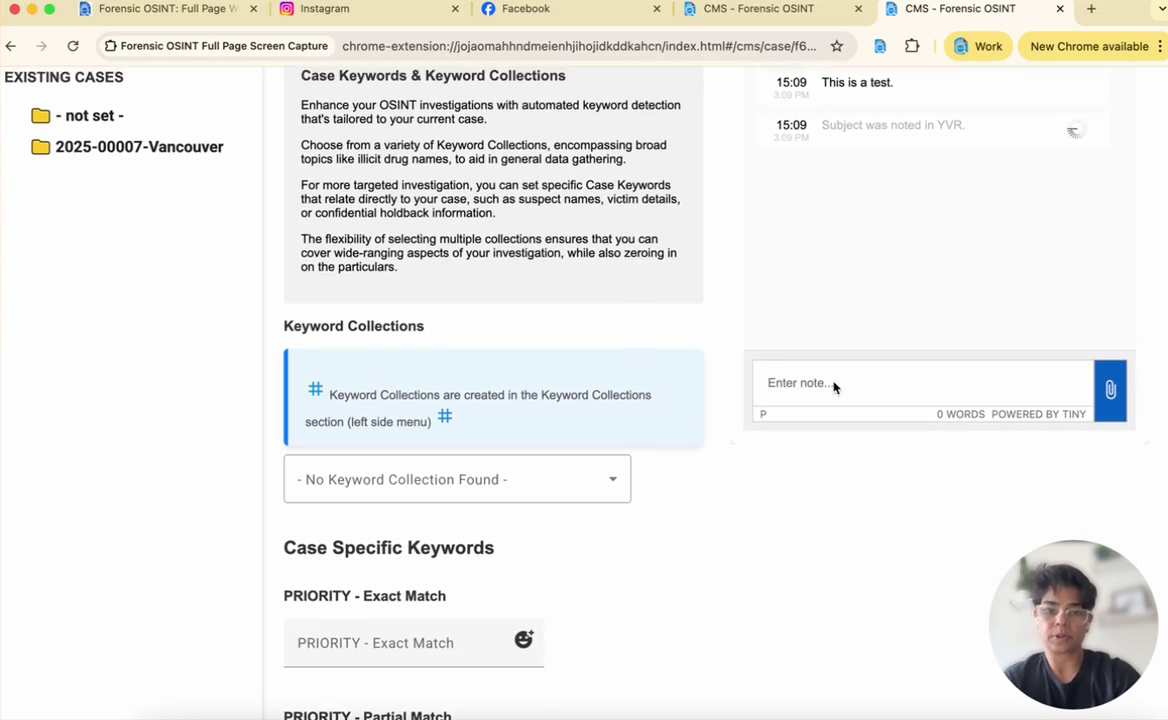
pyautogui.scroll(2, 834, 387)
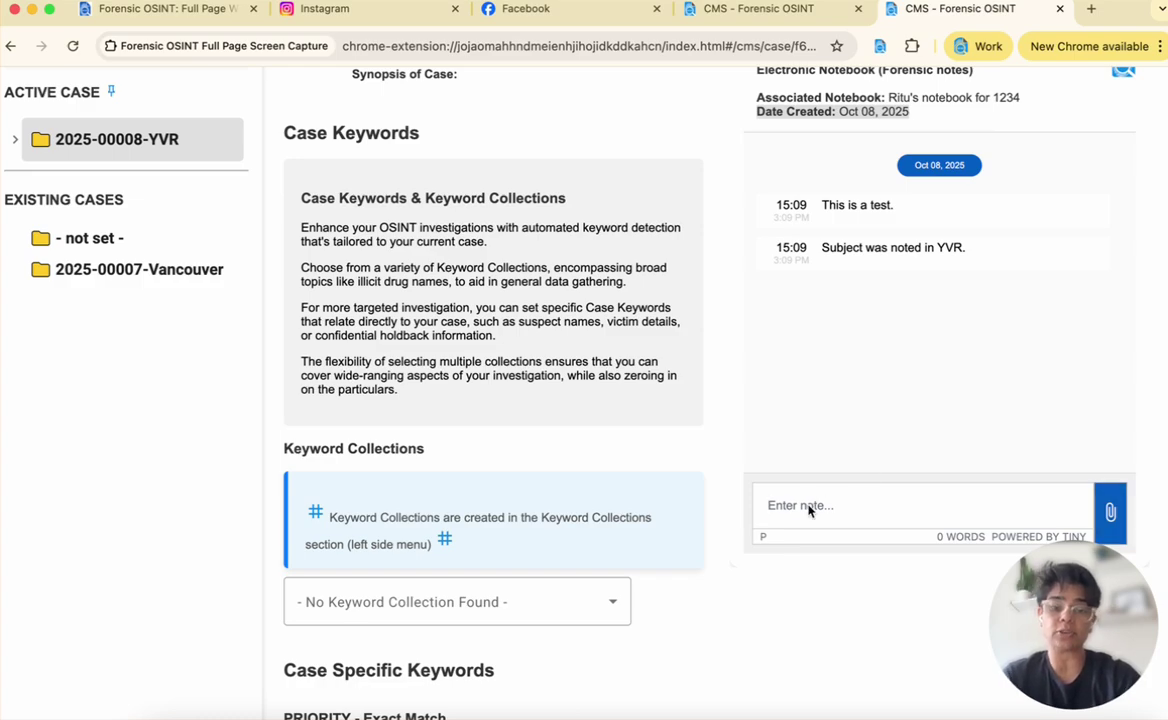
pyautogui.scroll(2, 828, 240)
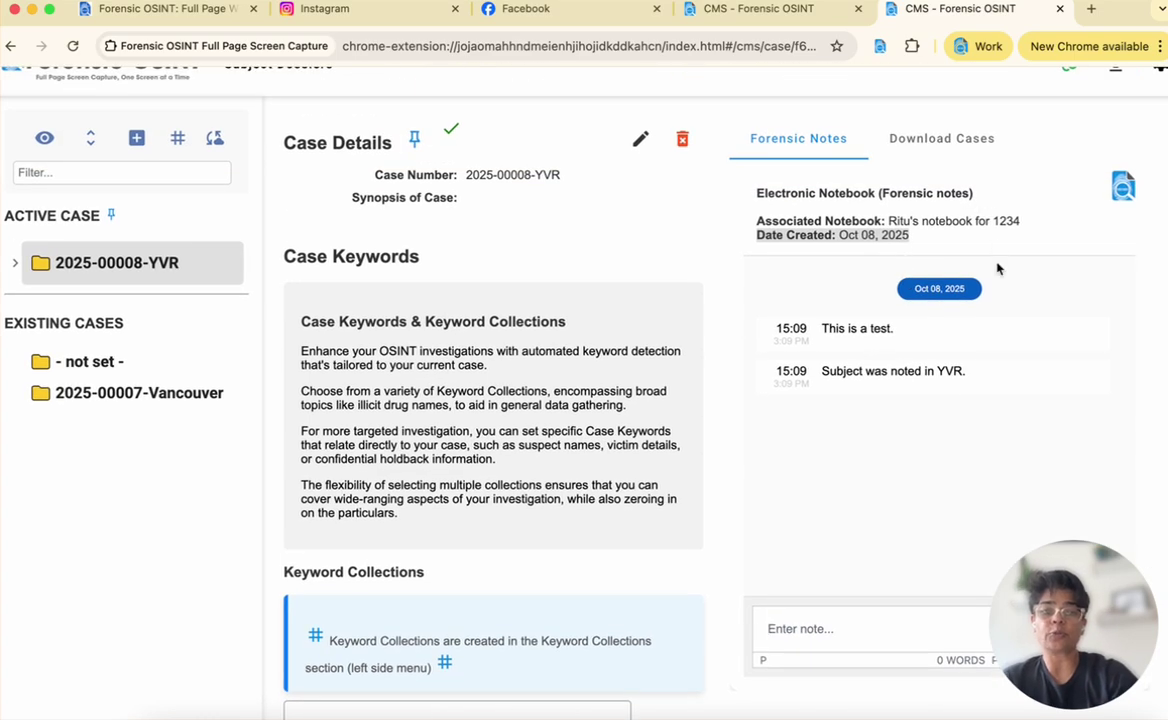
pyautogui.click(979, 419)
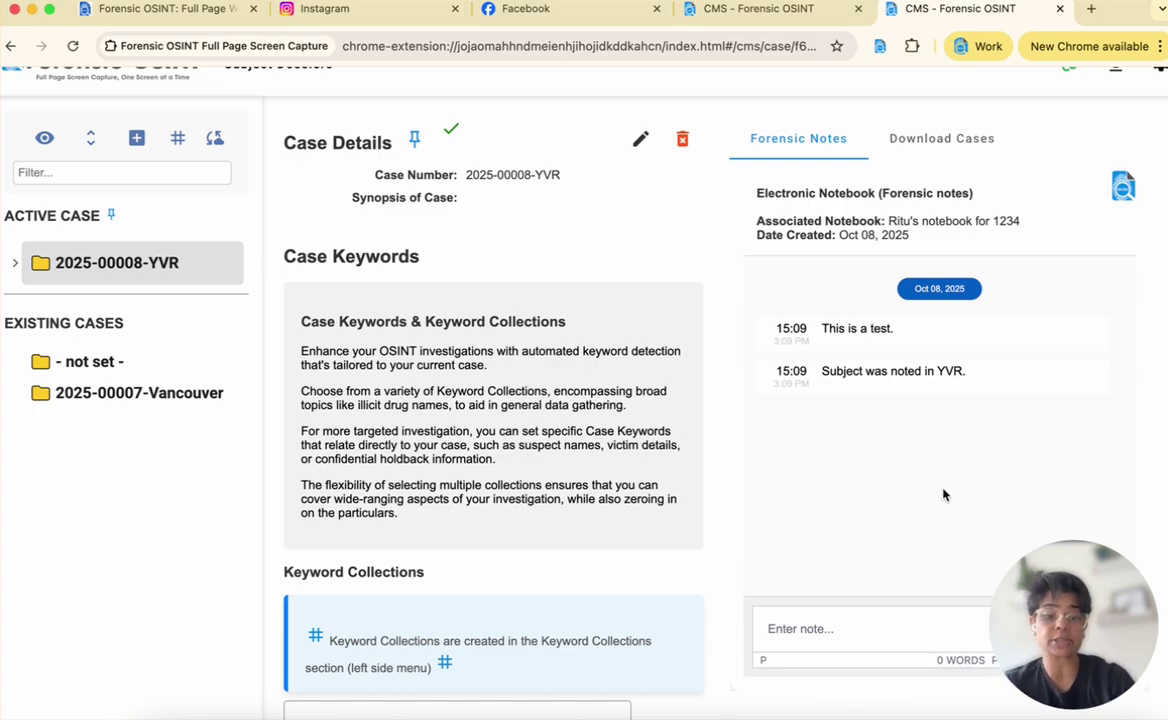
pyautogui.click(1122, 186)
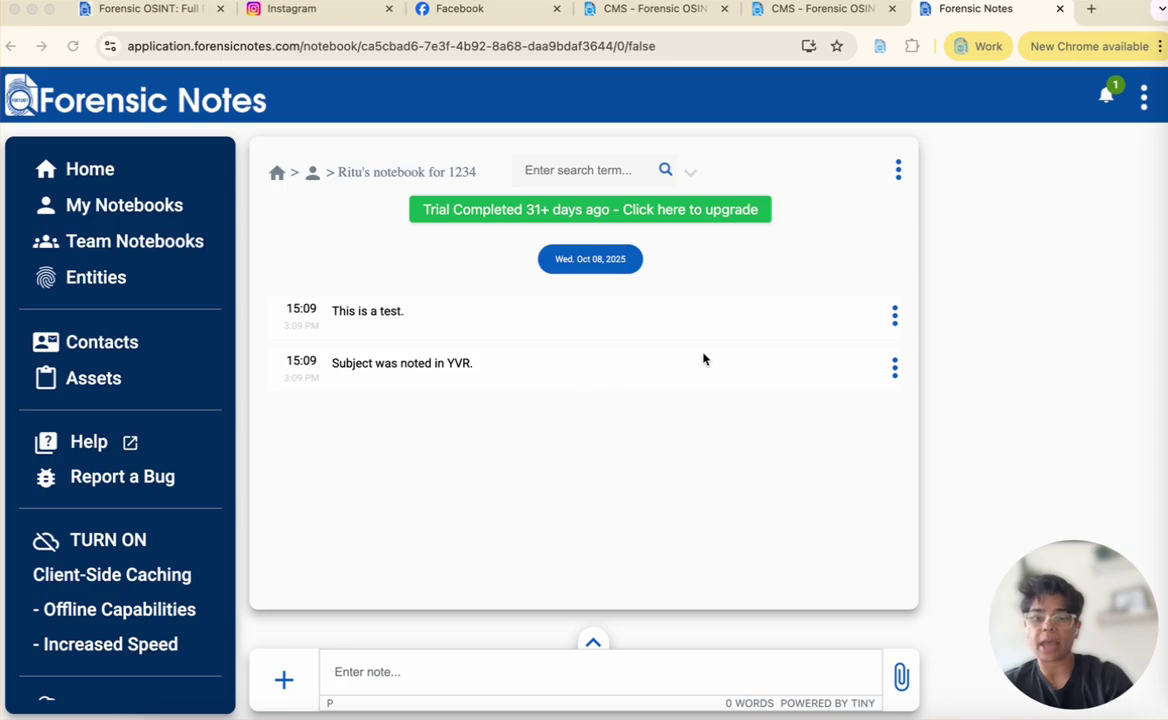
# - Generate the case notebook's PDF-only version in Forensic Notes and download the PDF
pyautogui.click(899, 168)
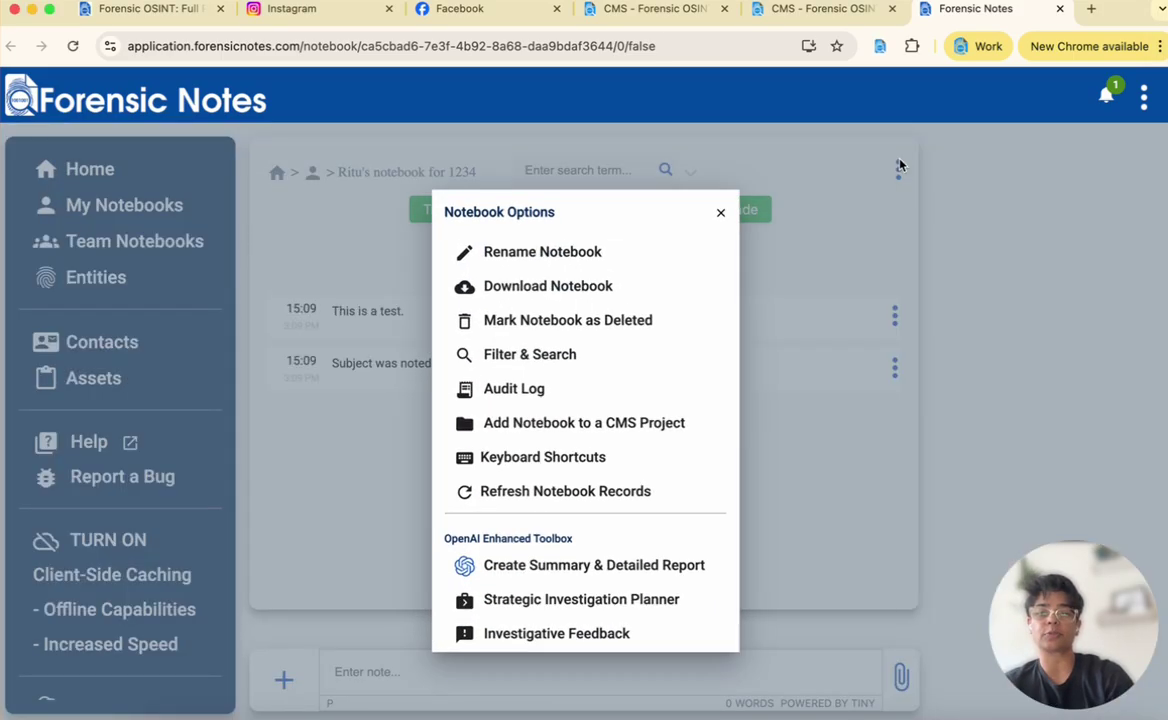
pyautogui.click(573, 247)
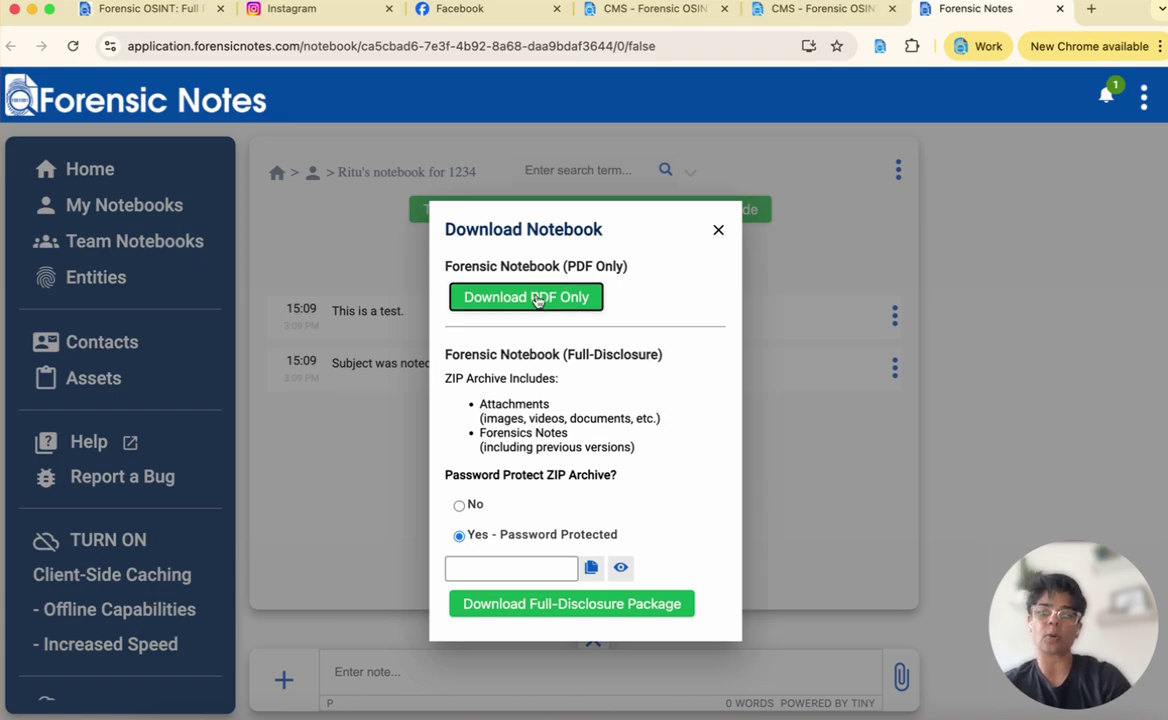
pyautogui.click(487, 297)
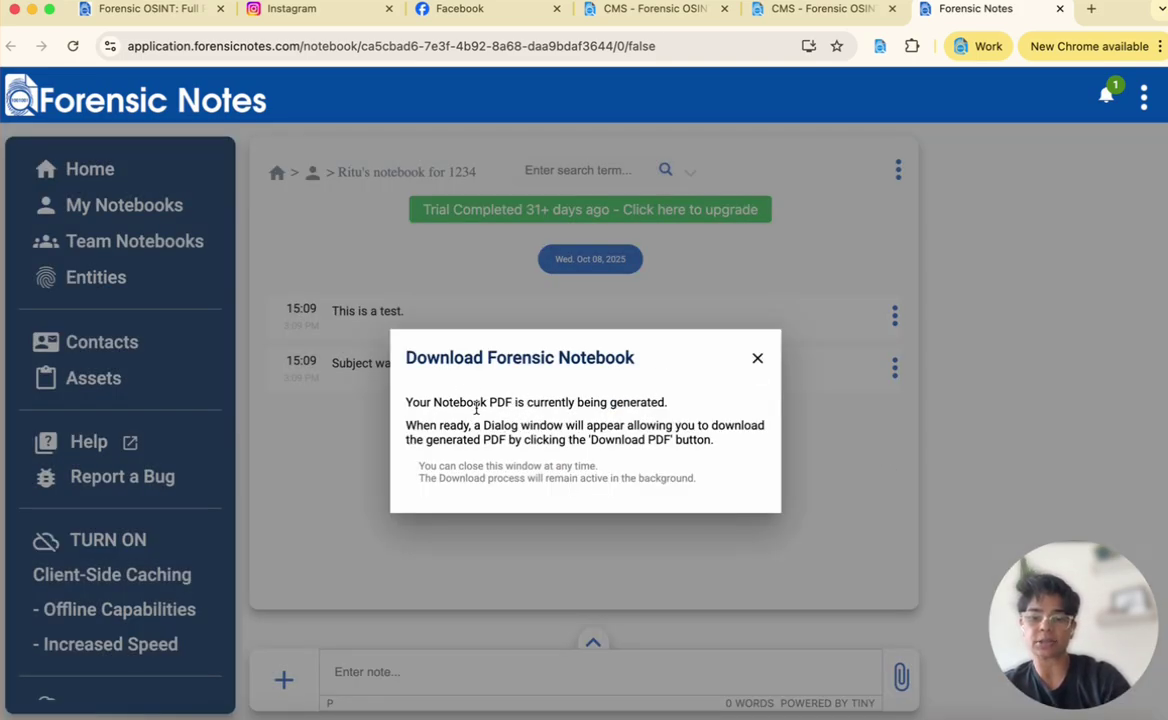
pyautogui.tripleClick(478, 403)
pyautogui.click(510, 405)
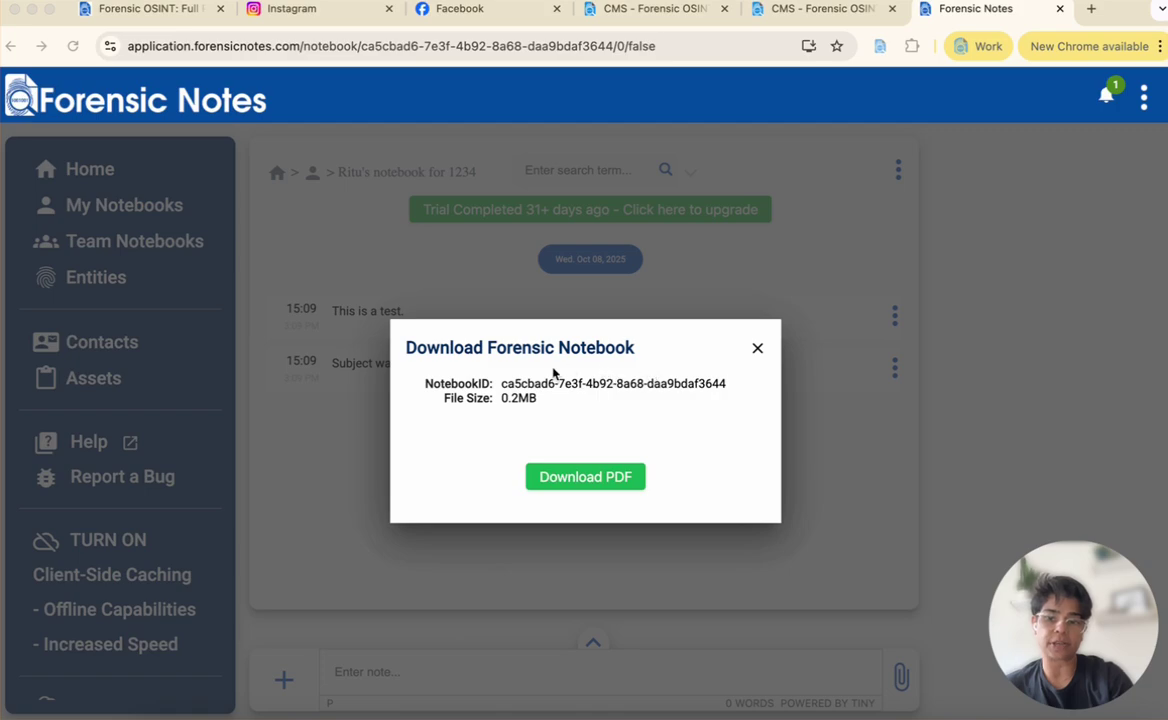
pyautogui.click(580, 480)
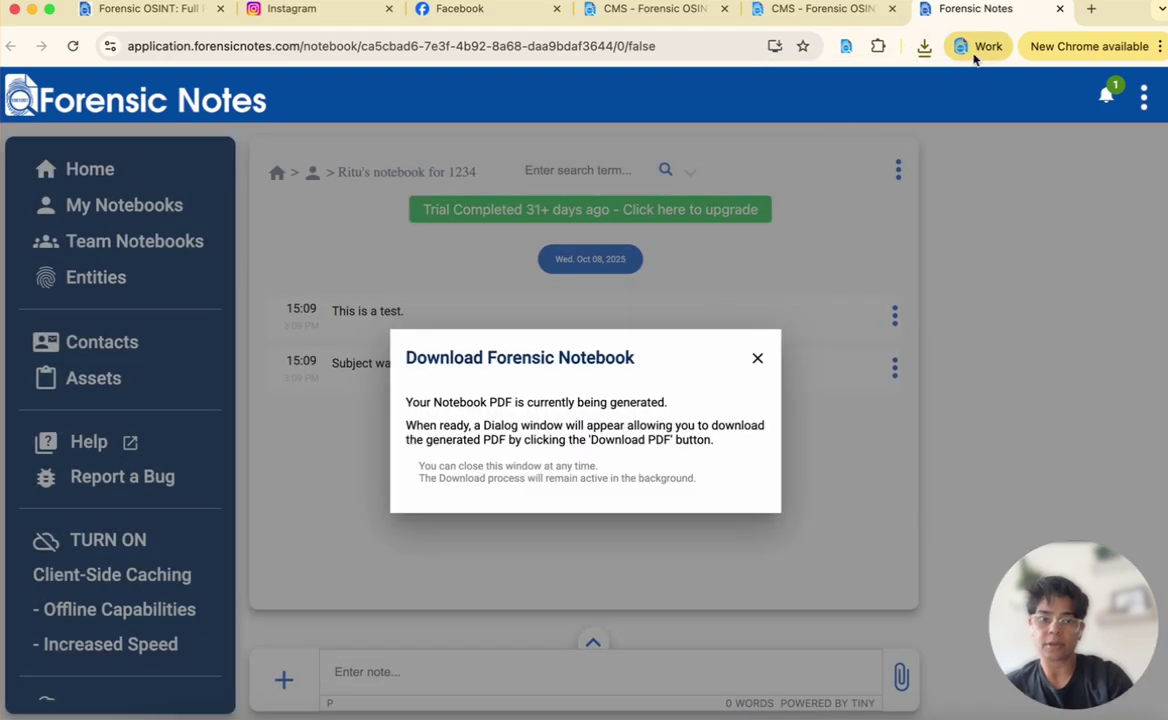
# - Open the downloaded notebook PDF and review its cover page, notebook information and recorded notes
pyautogui.click(924, 46)
pyautogui.click(732, 130)
pyautogui.scroll(-5, 650, 420)
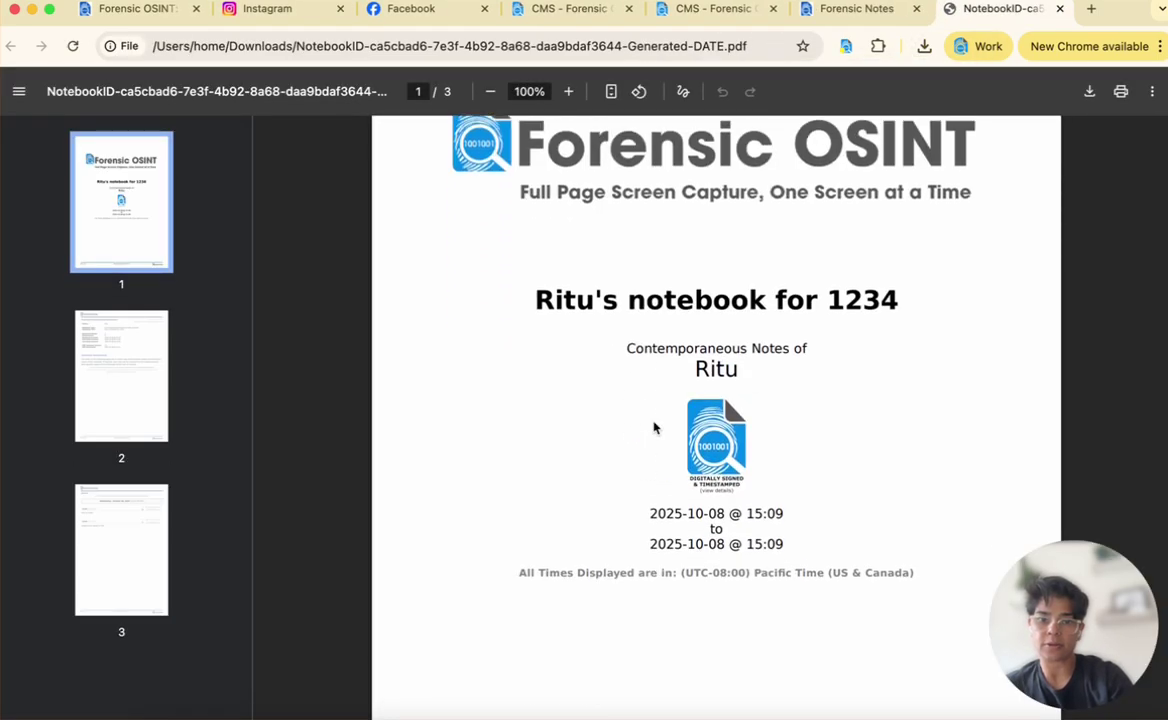
pyautogui.scroll(-4, 763, 527)
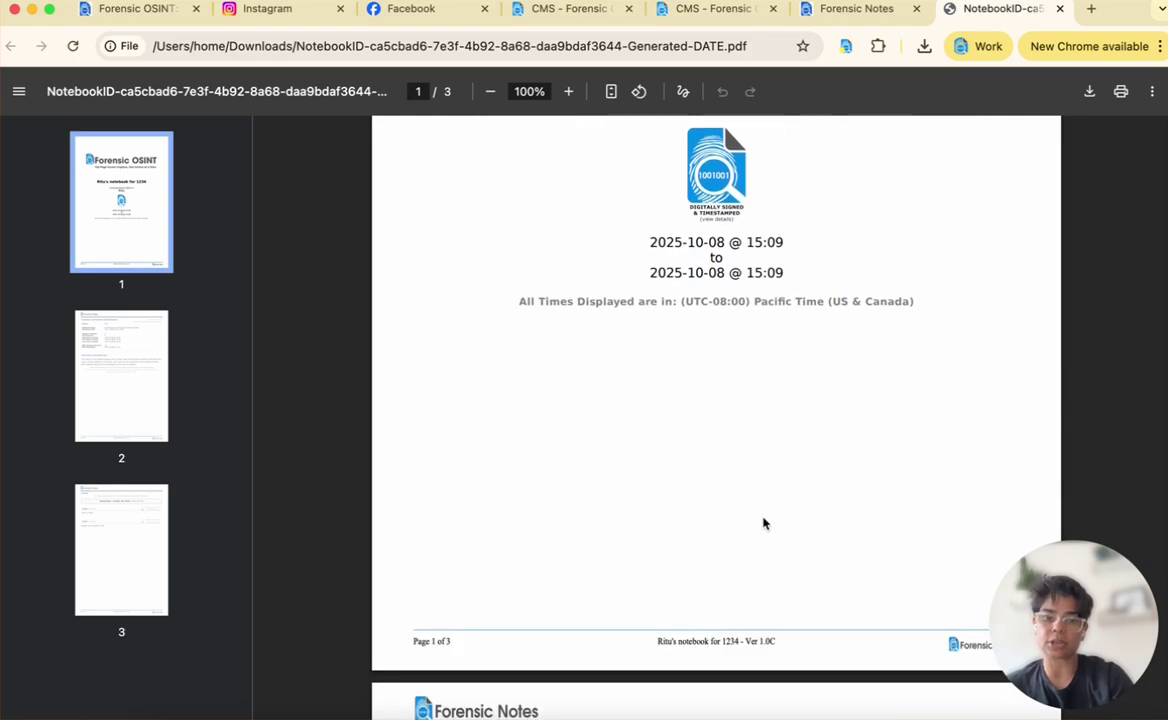
pyautogui.scroll(-10, 725, 373)
pyautogui.scroll(-3, 727, 375)
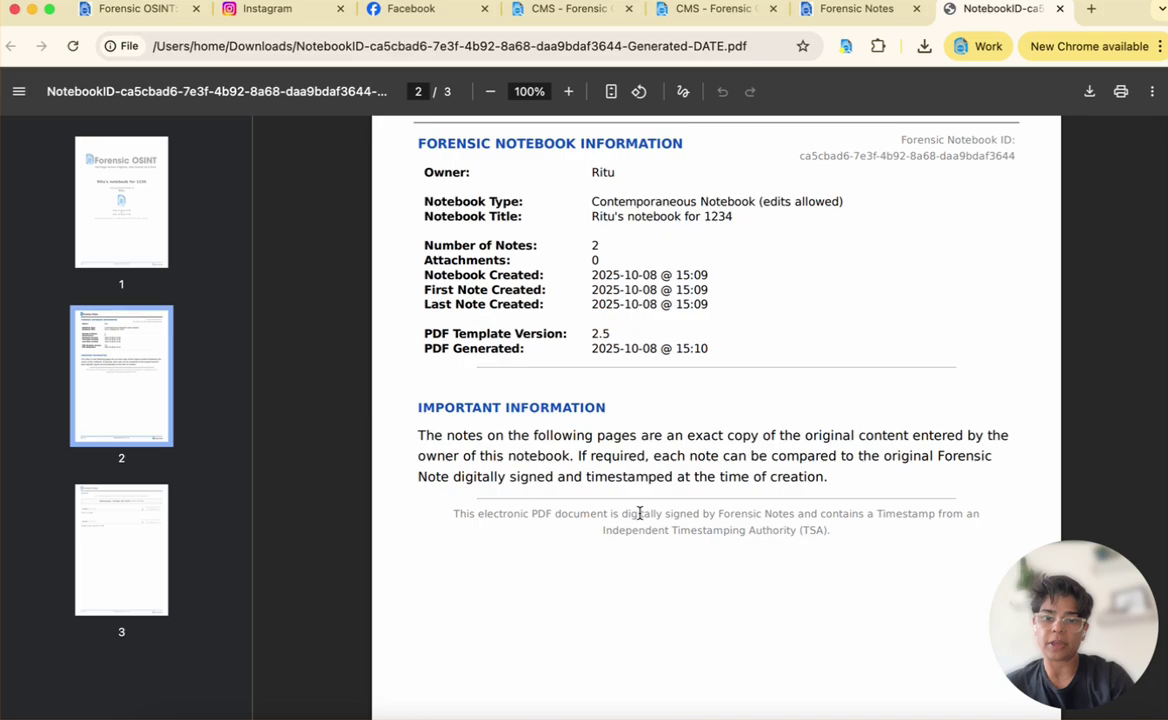
pyautogui.scroll(-14, 670, 505)
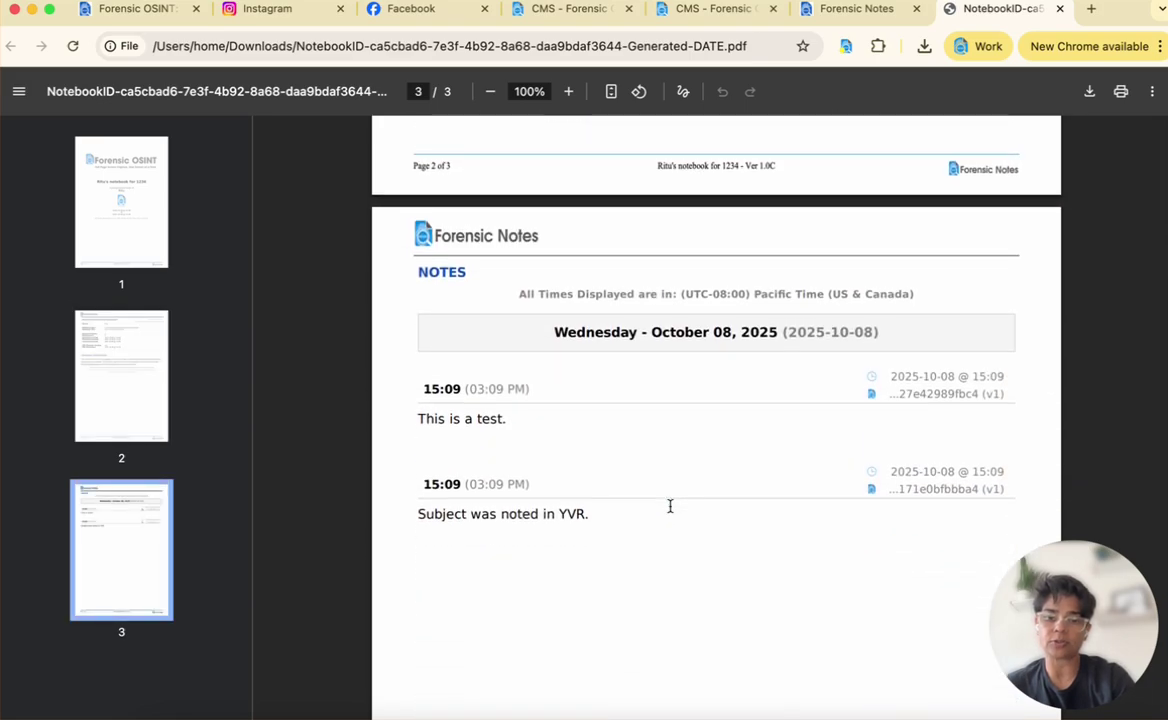
pyautogui.scroll(-3, 670, 505)
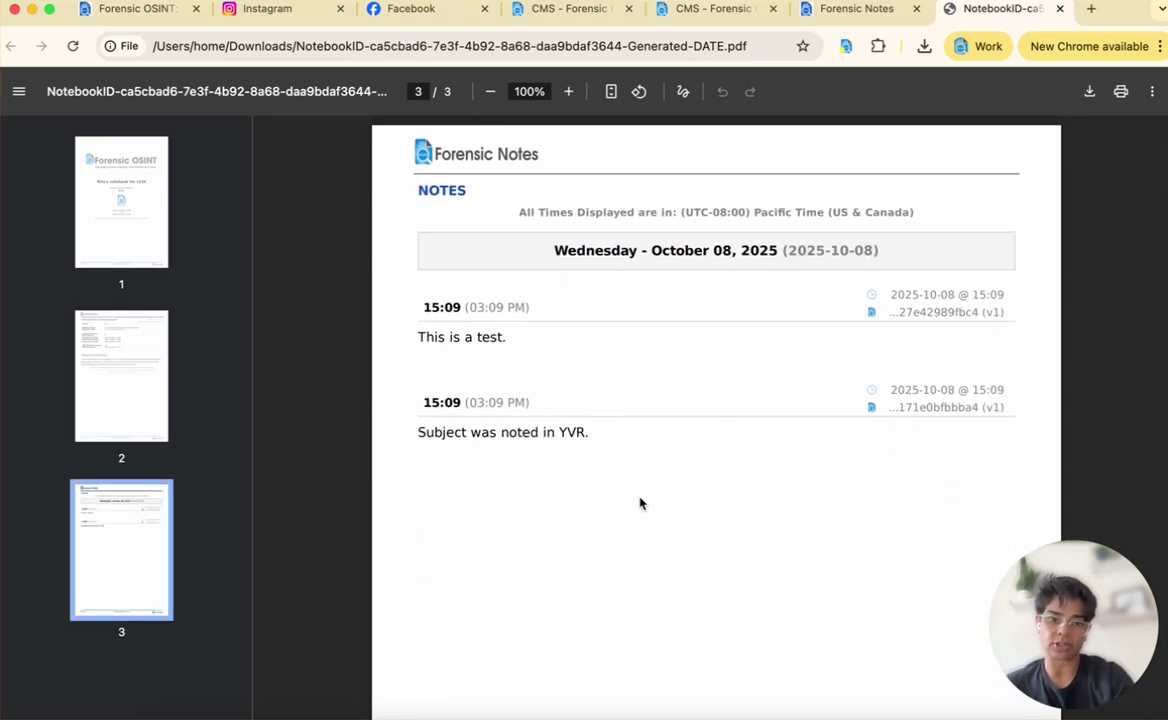
pyautogui.scroll(-4, 640, 505)
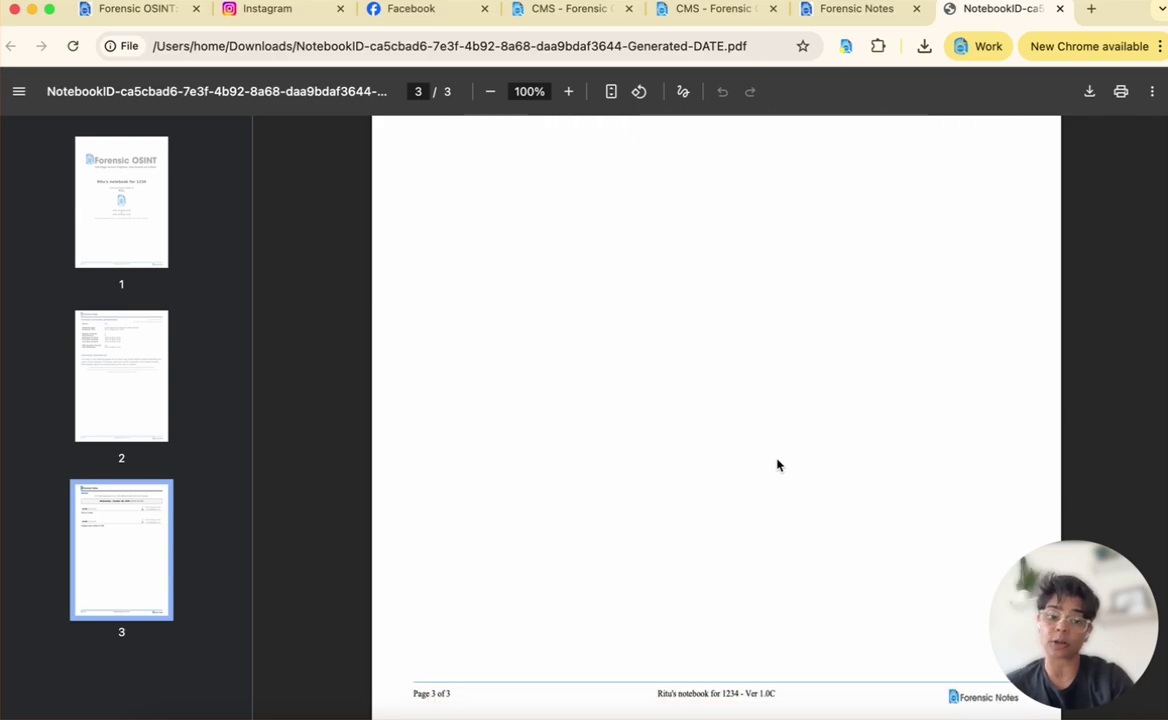
pyautogui.scroll(20, 778, 464)
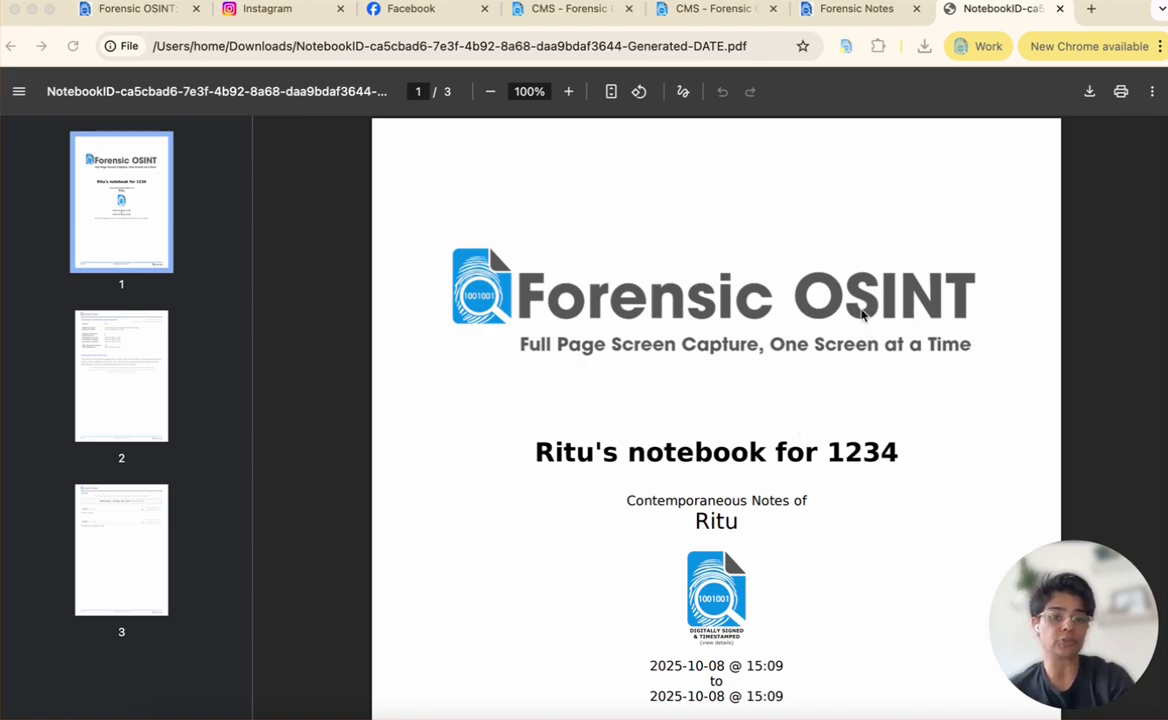
# - Switch to Mark Zuckerberg's Facebook profile and open his October 5 post on its own
pyautogui.click(434, 20)
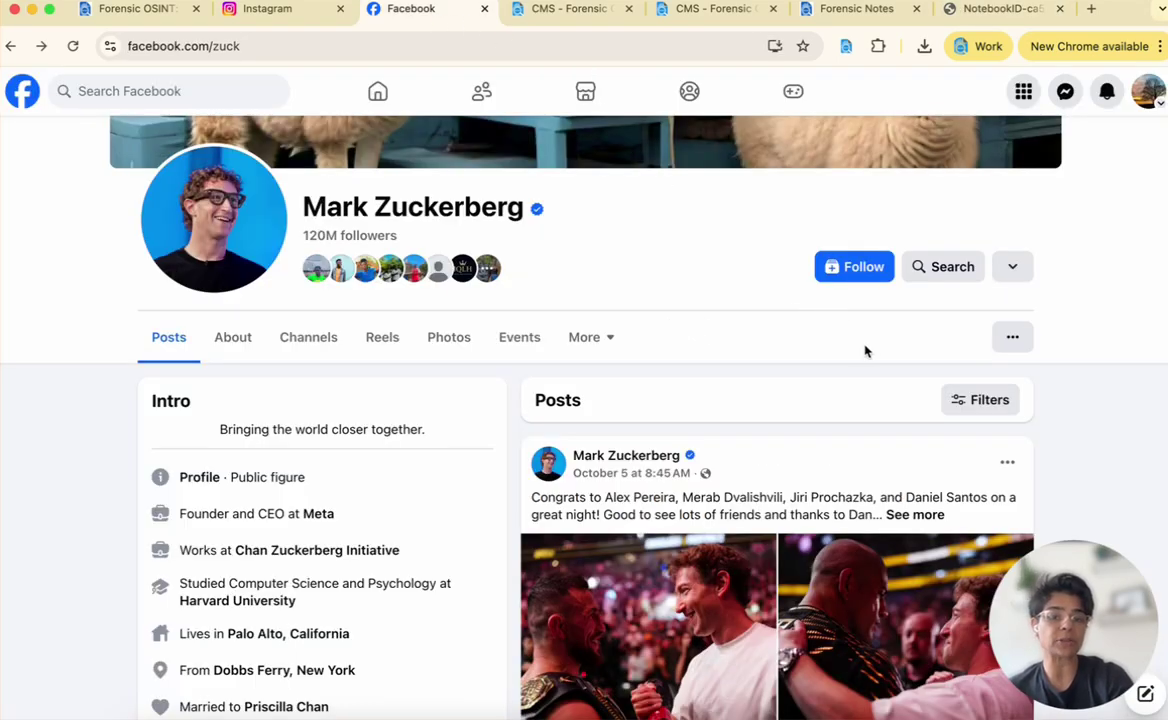
pyautogui.scroll(-6, 860, 352)
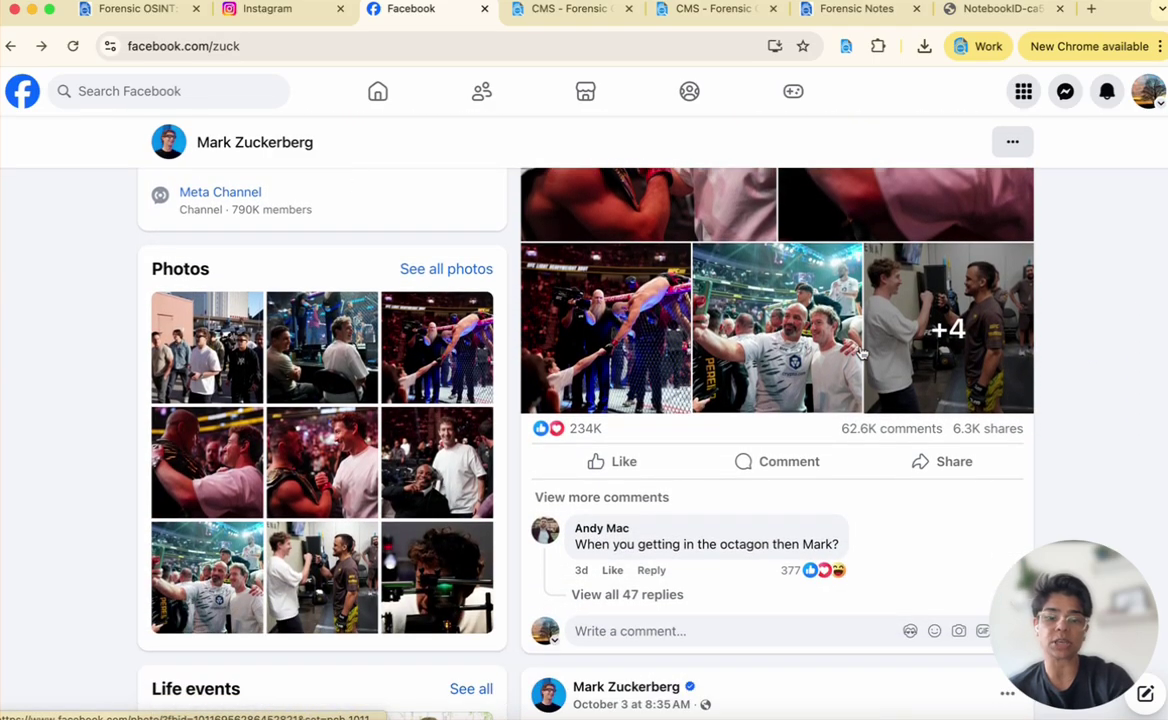
pyautogui.moveTo(879, 430)
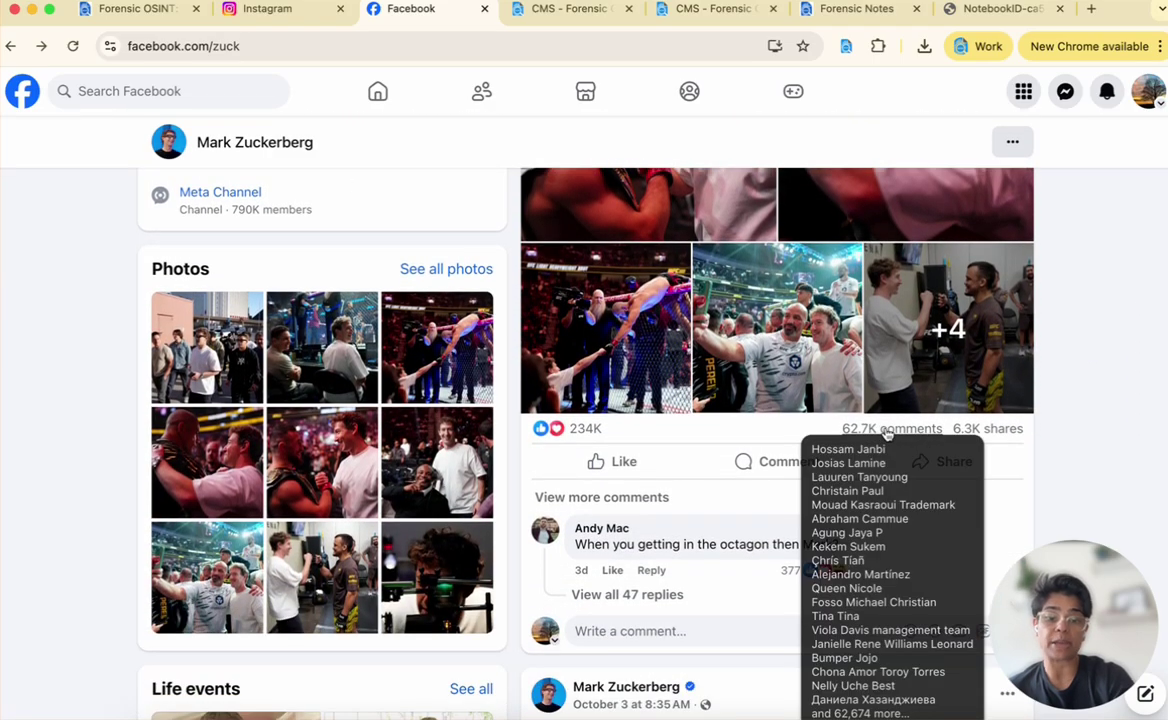
pyautogui.scroll(3, 886, 432)
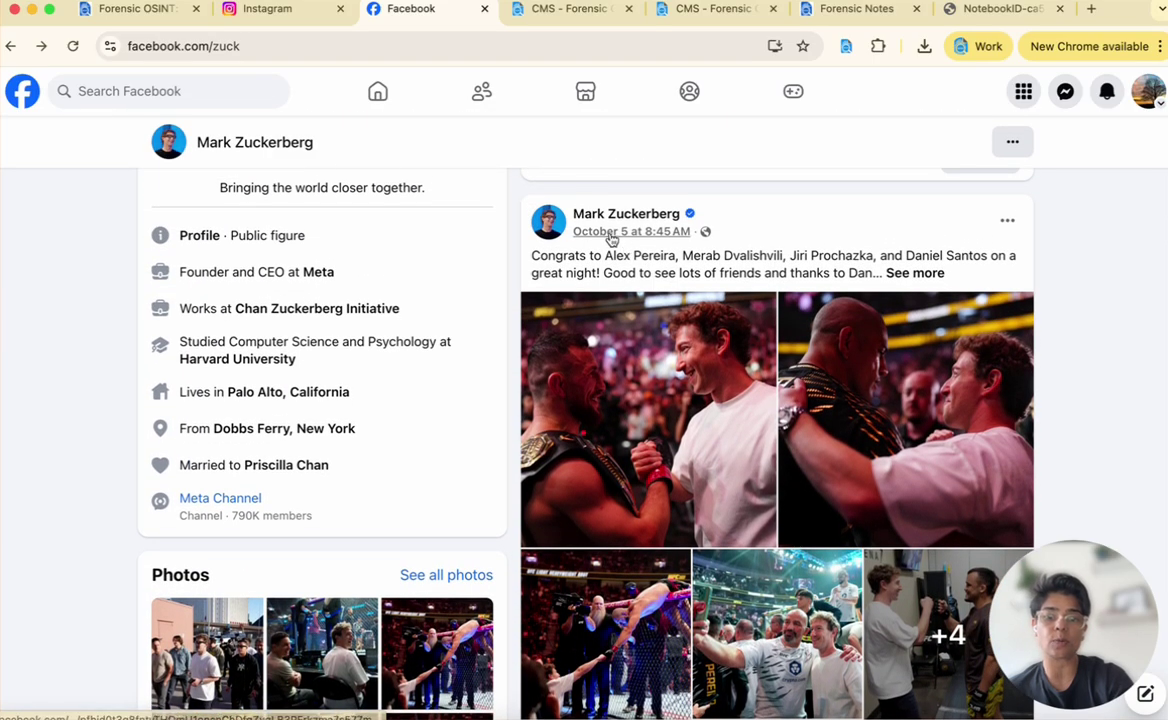
pyautogui.click(610, 234)
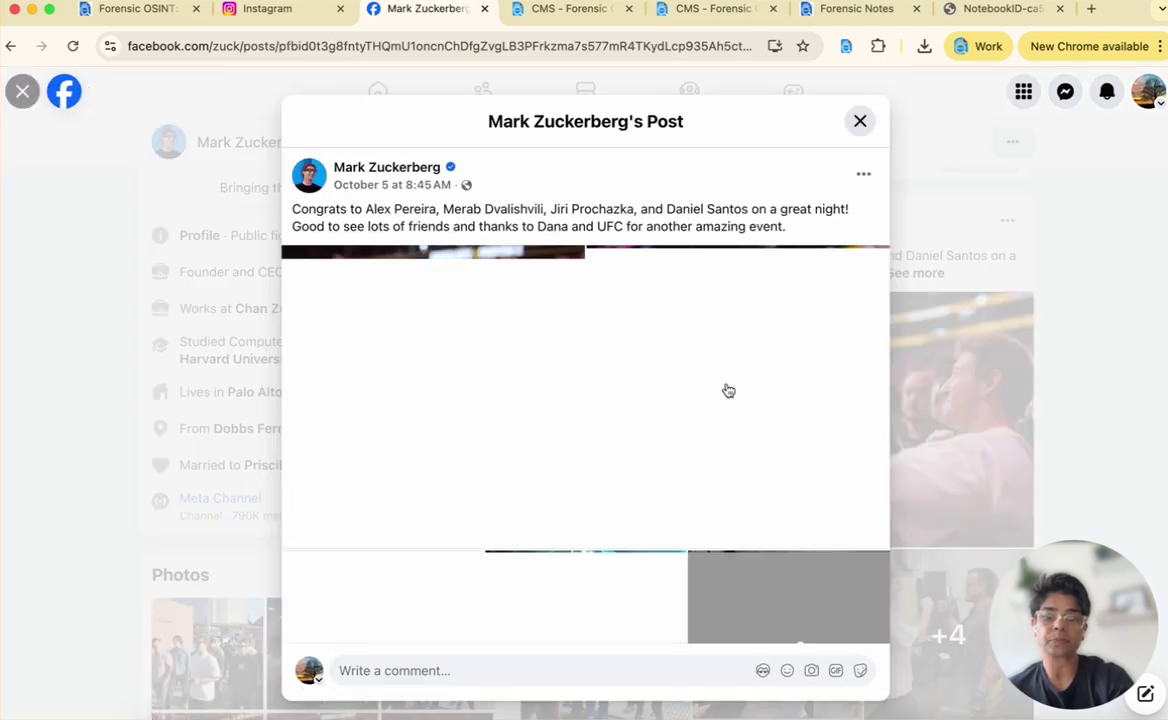
# - Look through the post's comments and start expanding all of them with the Forensic OSINT extension
pyautogui.scroll(-5, 728, 390)
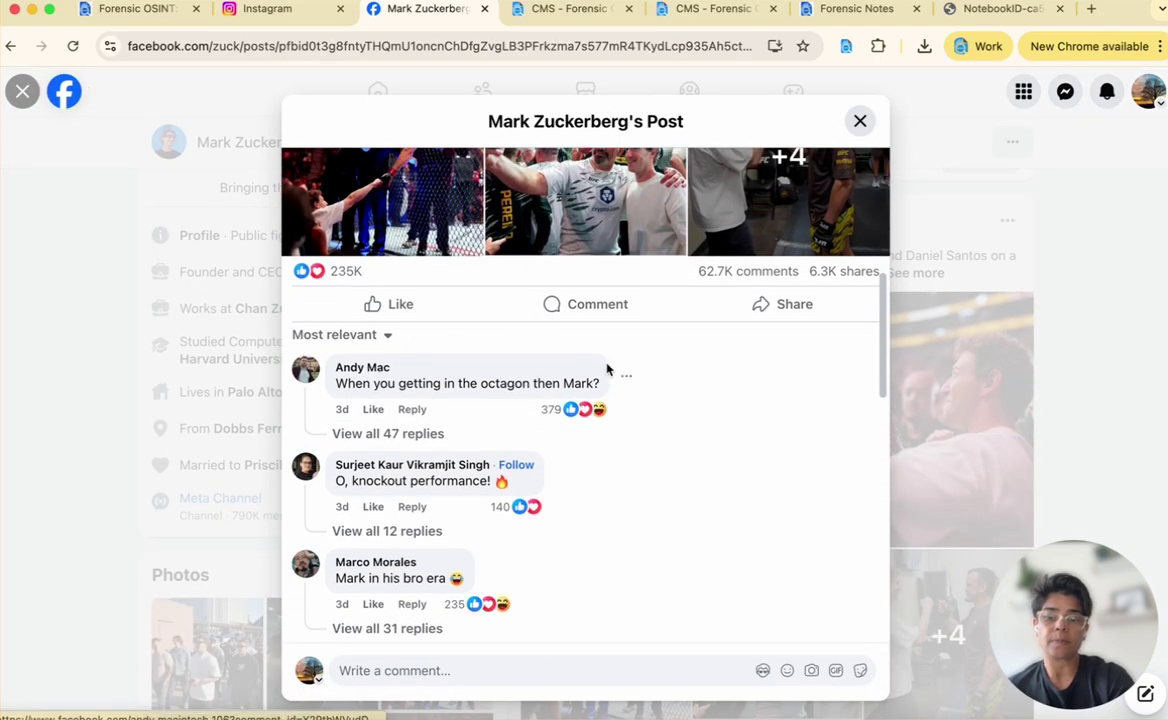
pyautogui.scroll(-2, 610, 450)
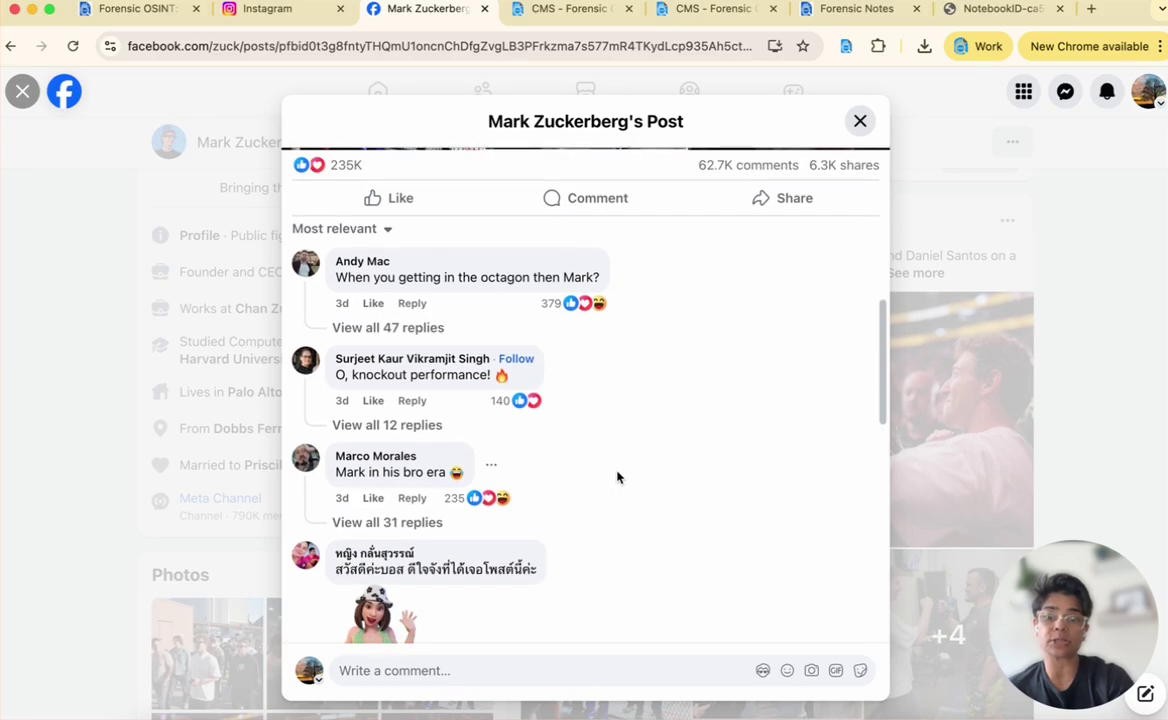
pyautogui.scroll(8, 617, 477)
pyautogui.scroll(-6, 620, 460)
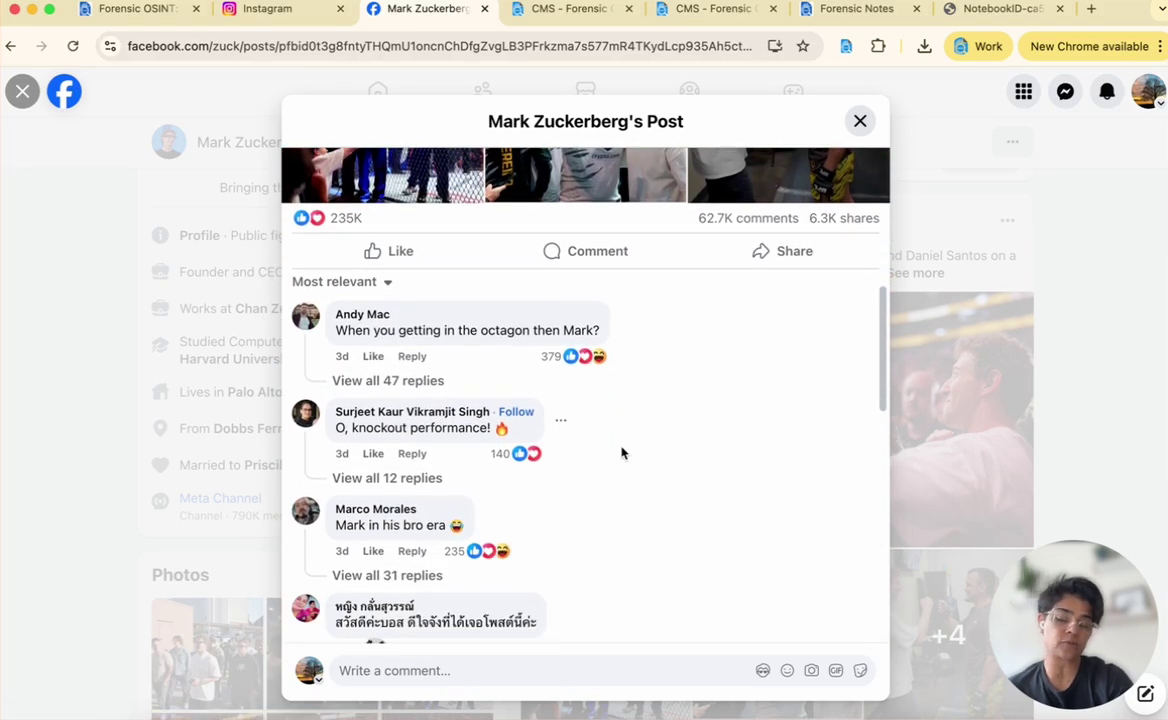
pyautogui.scroll(8, 665, 449)
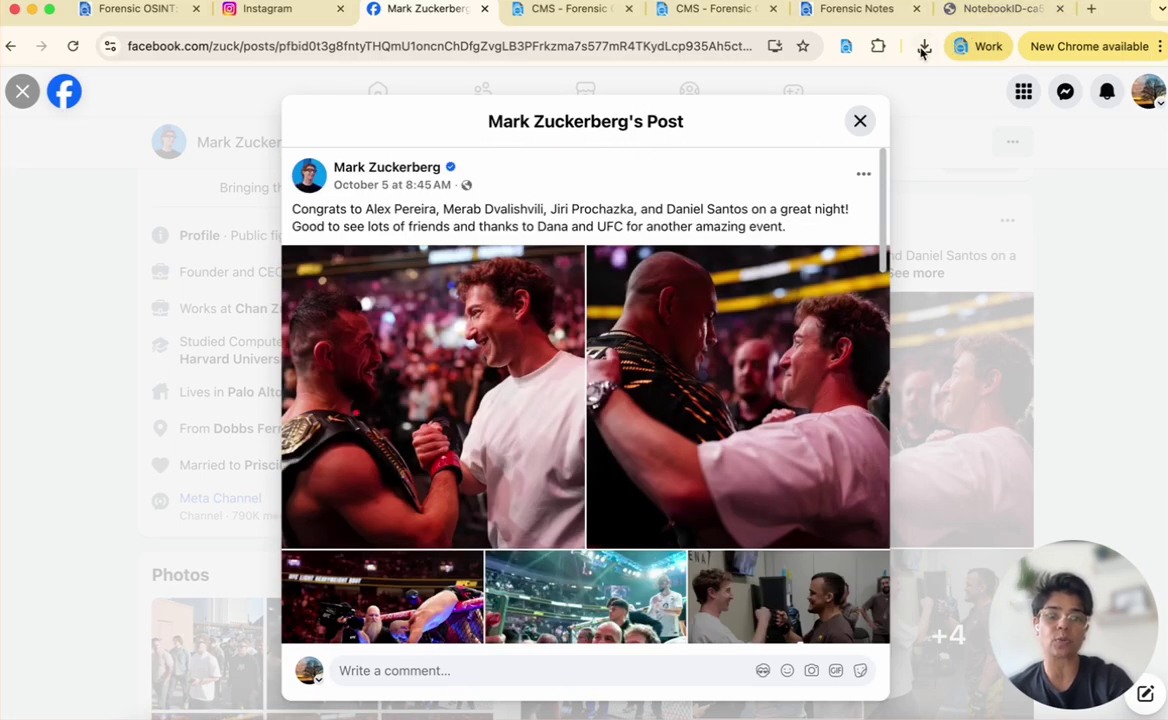
pyautogui.click(846, 47)
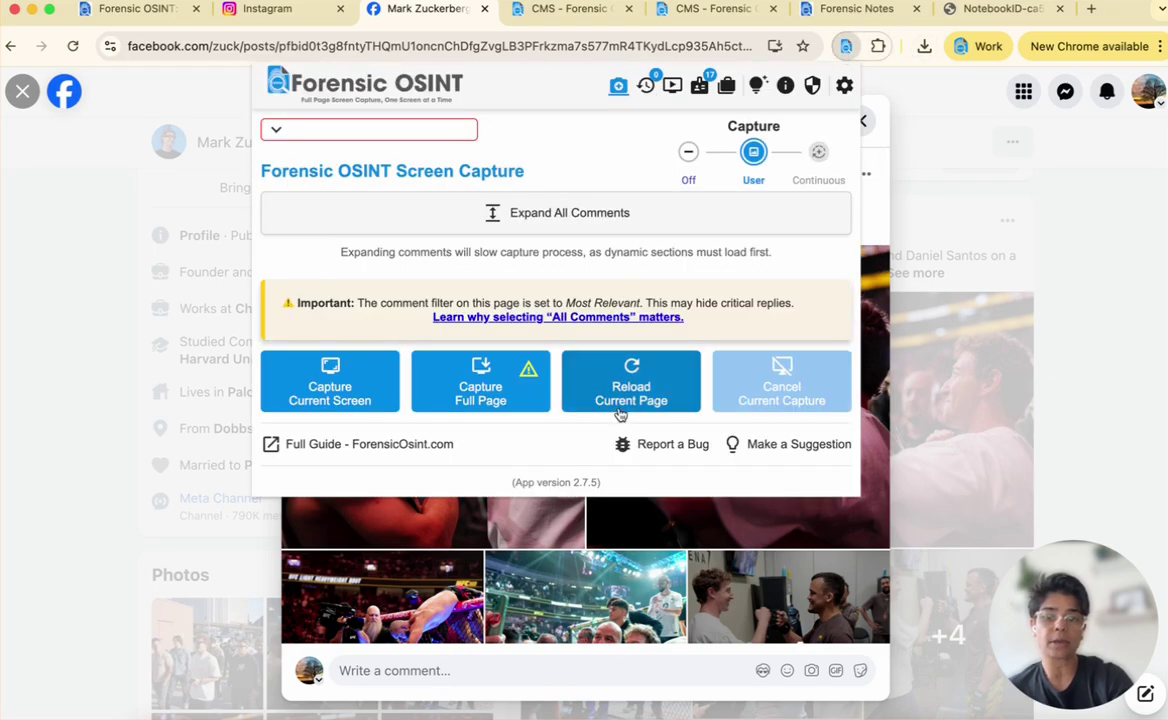
pyautogui.click(593, 211)
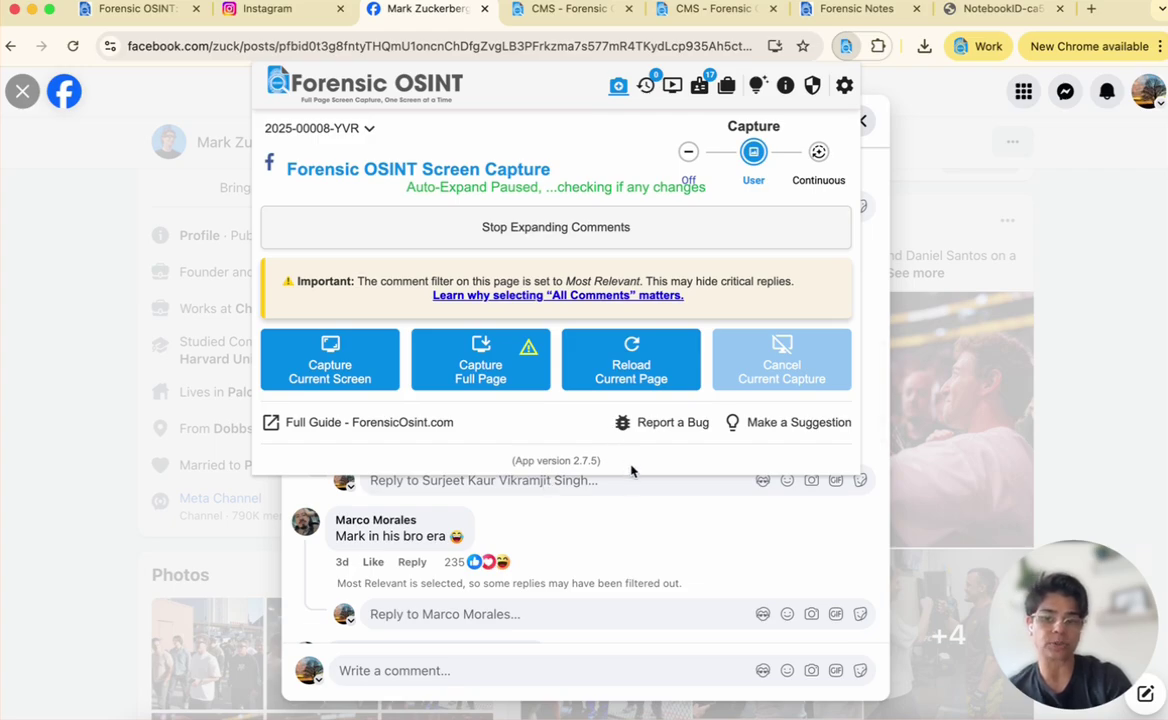
pyautogui.click(688, 507)
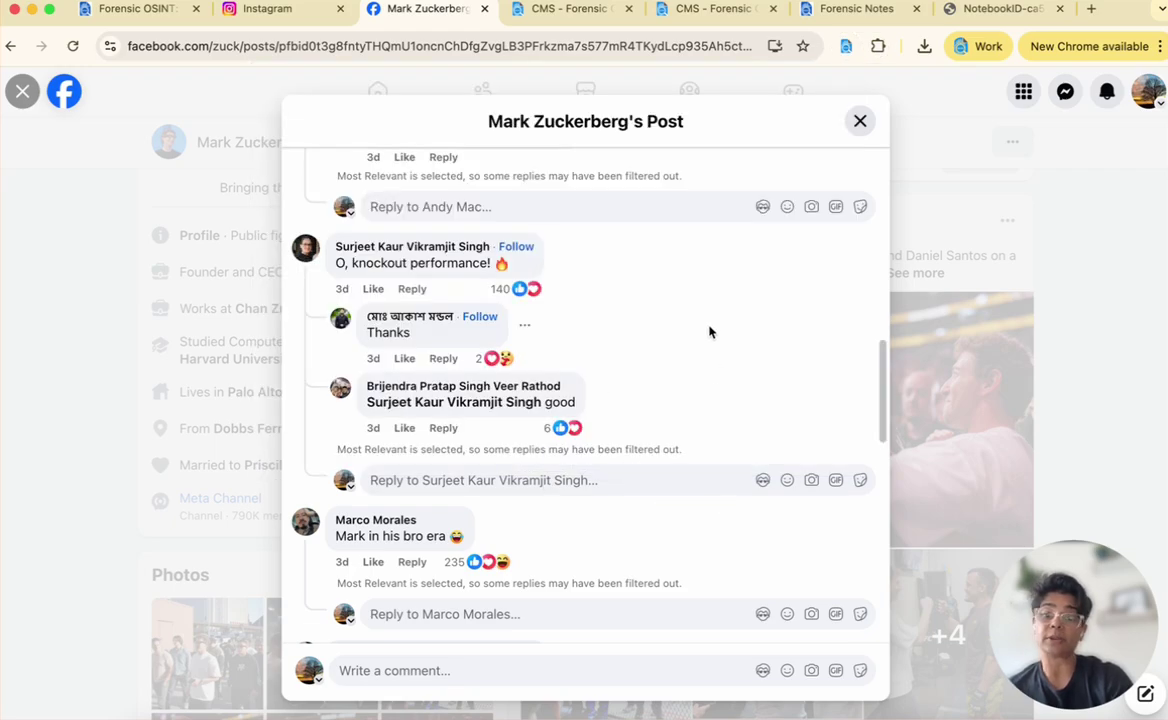
# - Check the post and its comment section, and stop the automatic comment expansion in Forensic OSINT
pyautogui.scroll(15, 709, 331)
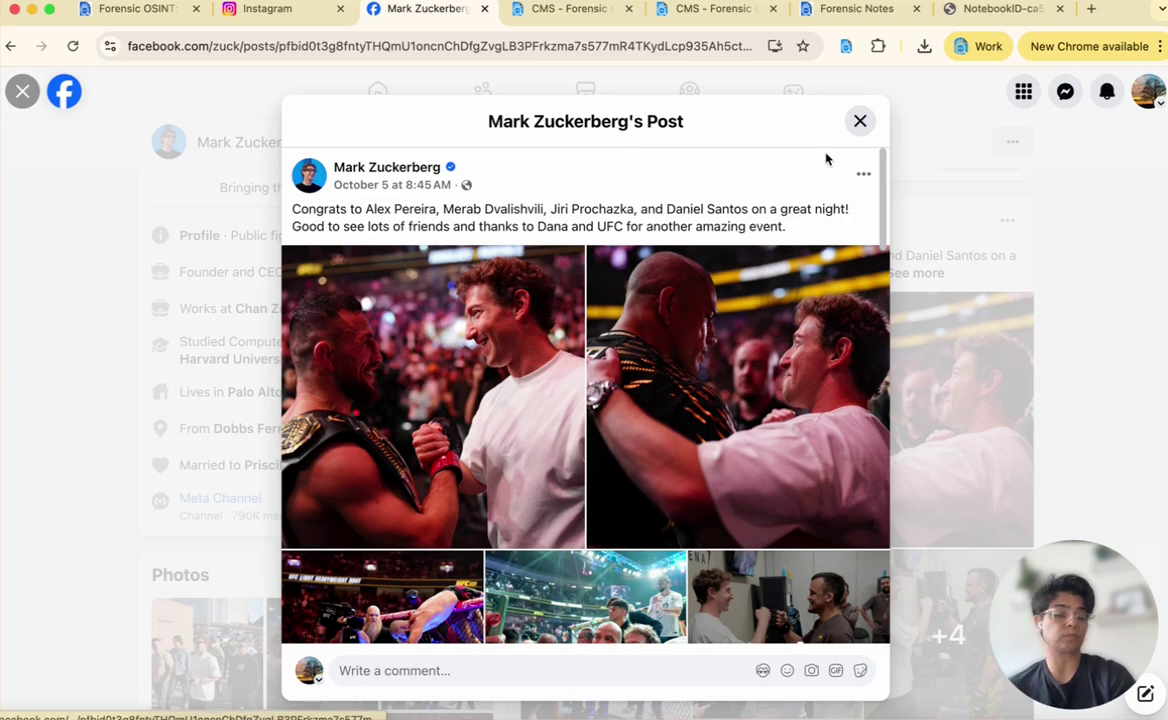
pyautogui.scroll(-3, 639, 450)
pyautogui.scroll(-2, 639, 450)
pyautogui.scroll(5, 639, 450)
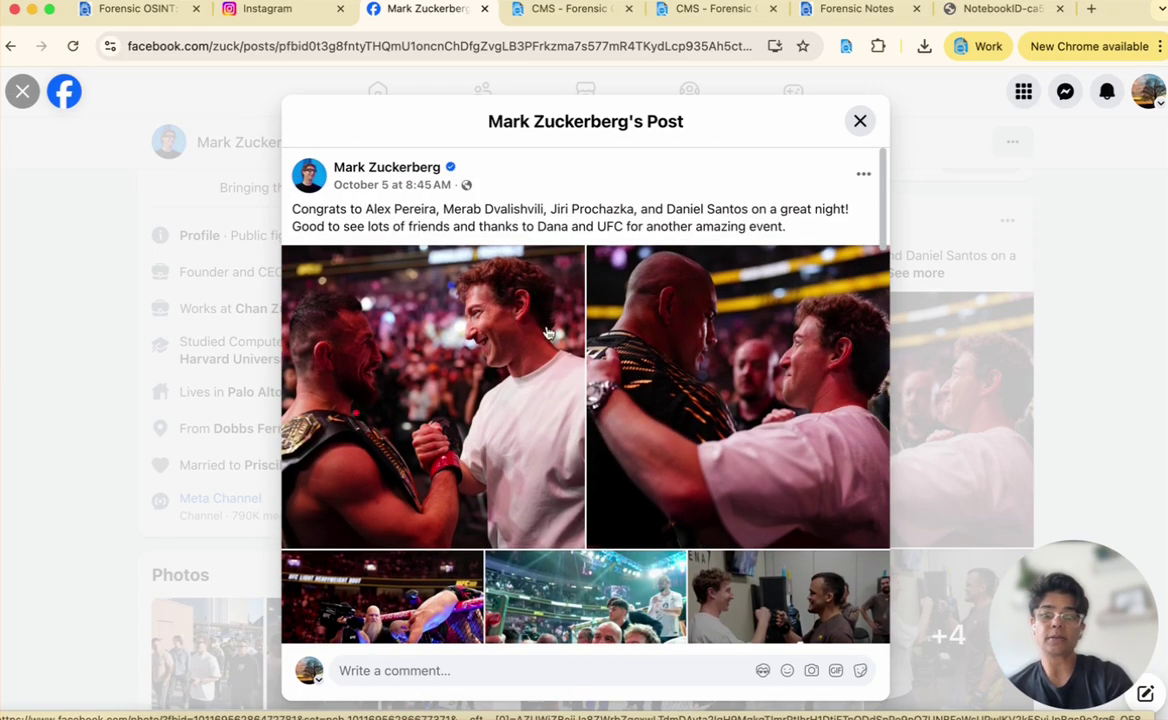
pyautogui.scroll(-5, 480, 428)
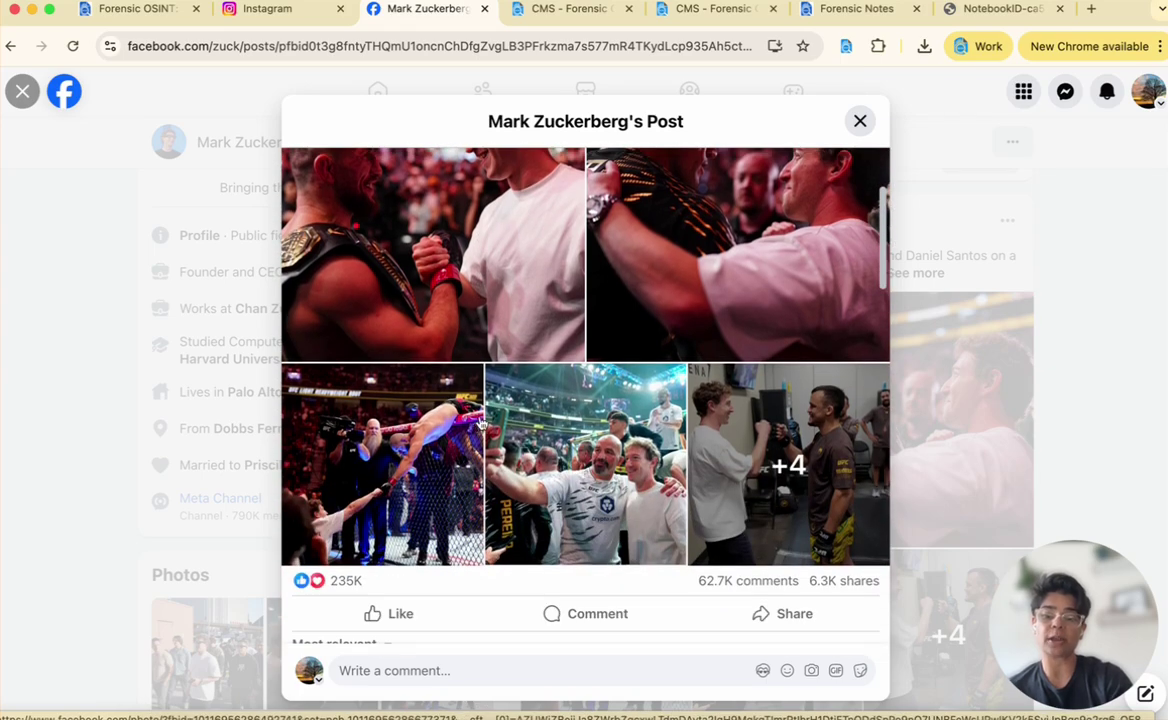
pyautogui.scroll(-2, 618, 390)
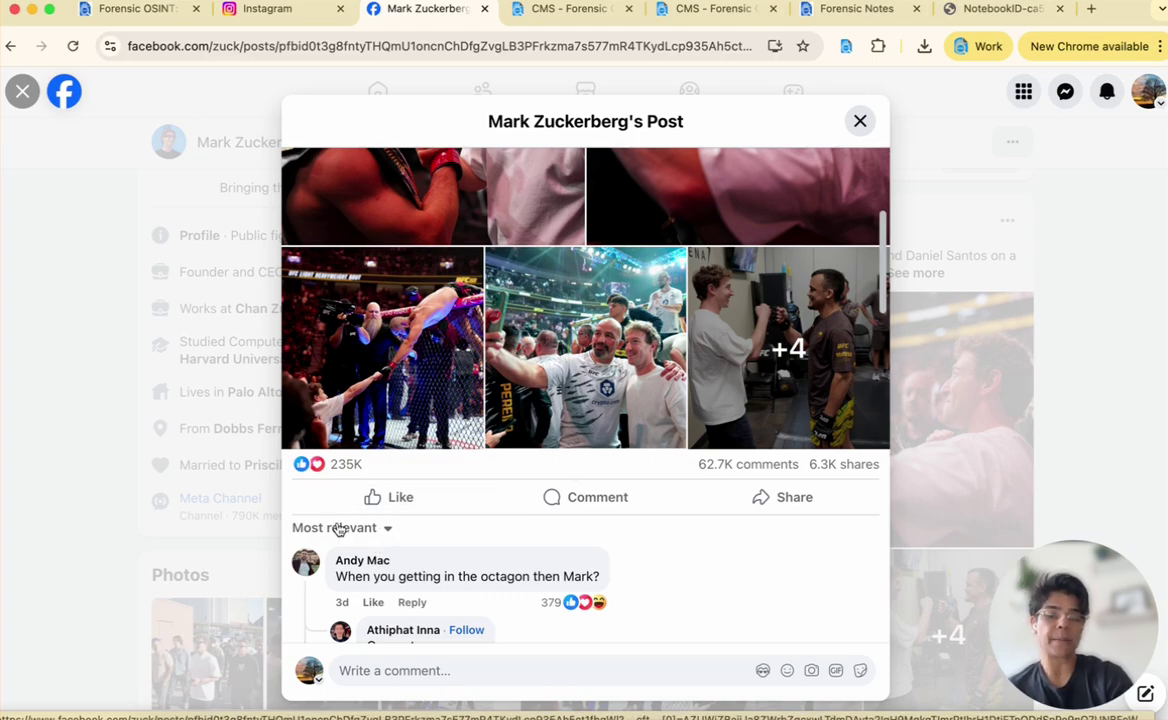
pyautogui.scroll(3, 387, 529)
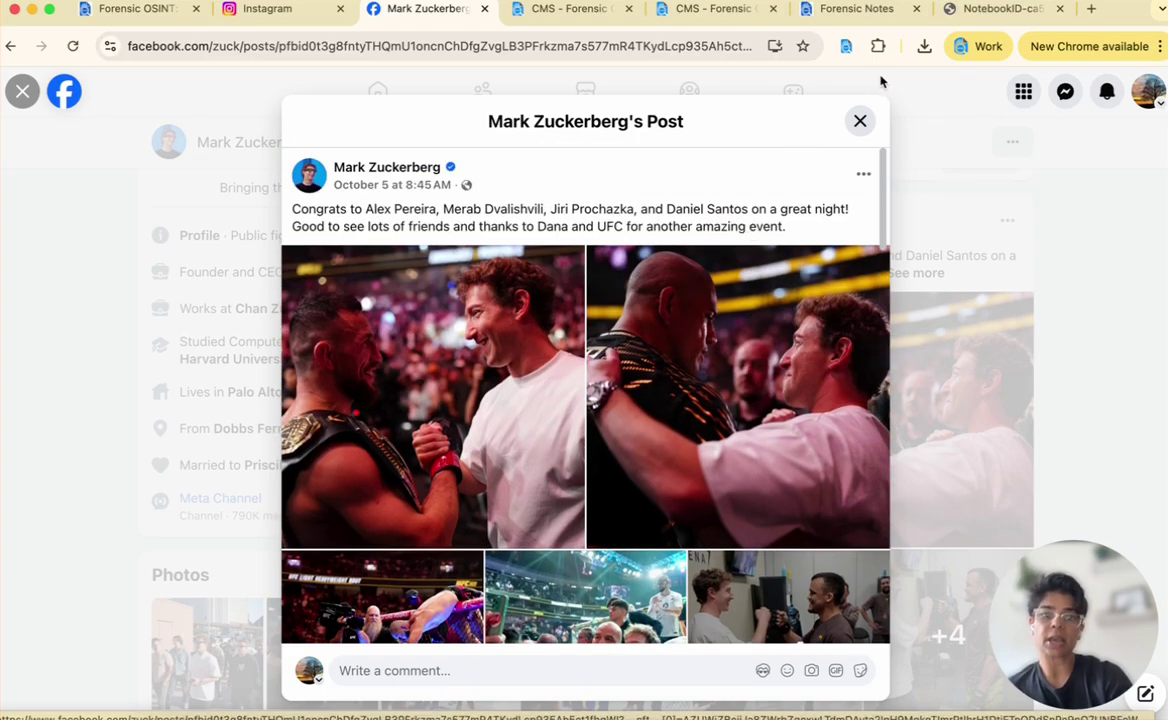
pyautogui.click(845, 47)
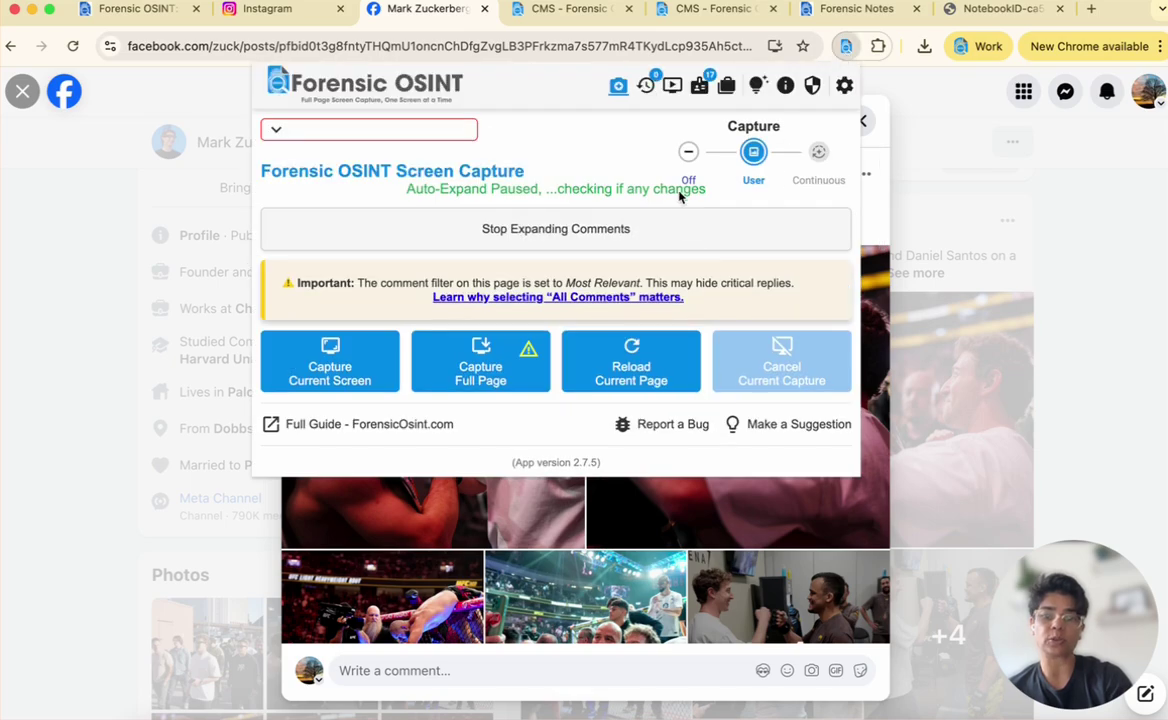
pyautogui.click(530, 218)
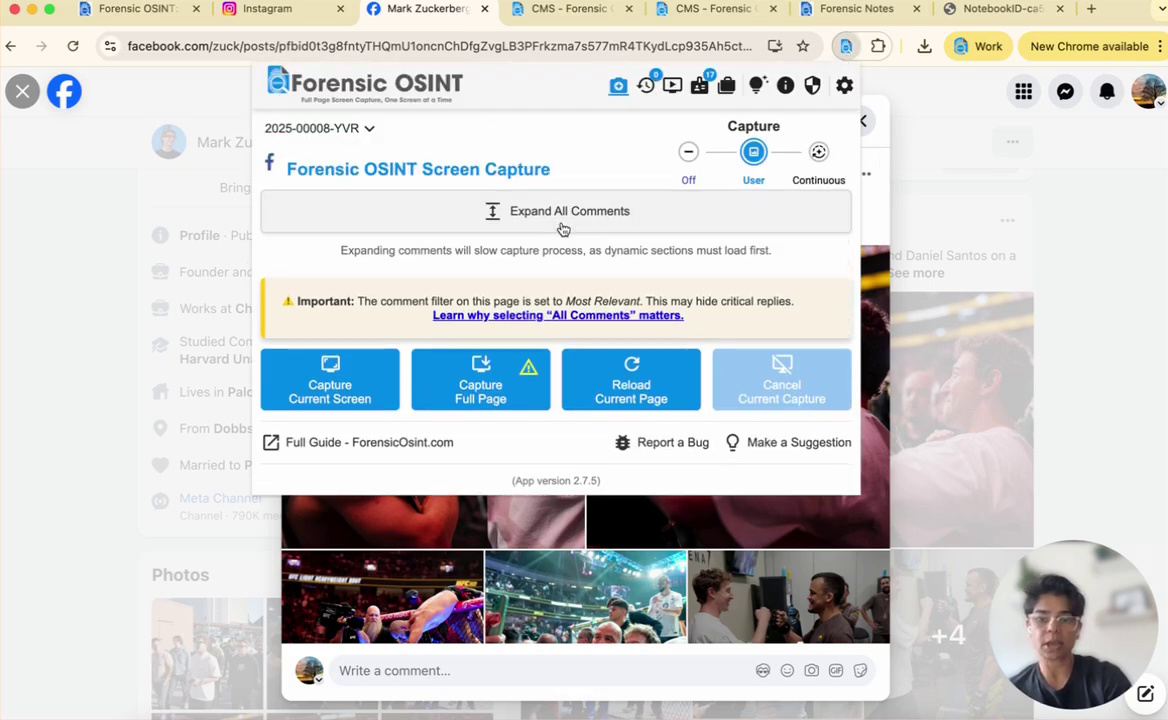
# - Read the extension's important notice about the page's comment filter, highlighting the filter setting it names
pyautogui.tripleClick(380, 300)
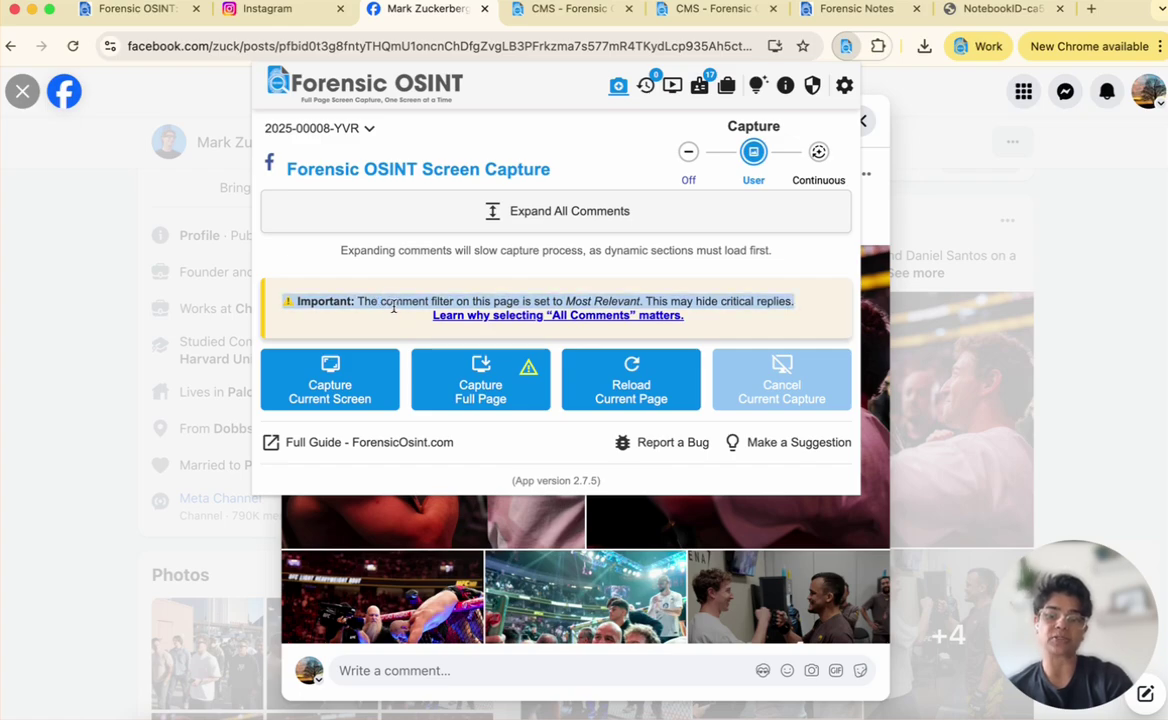
pyautogui.click(510, 331)
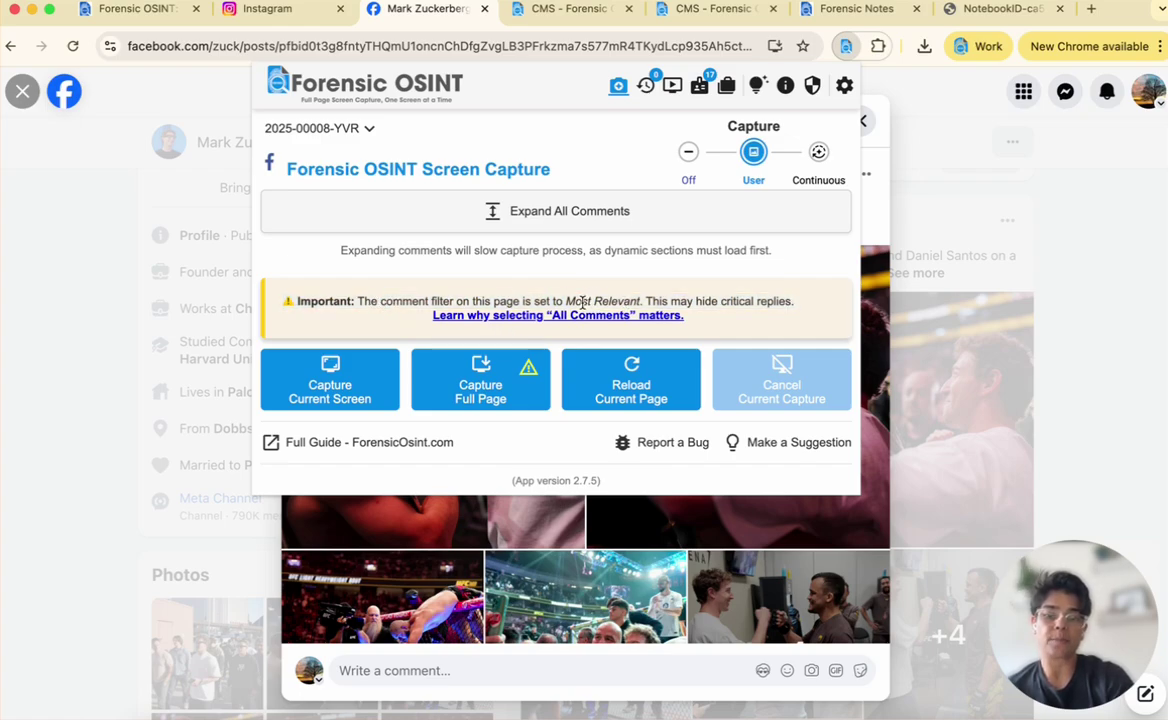
pyautogui.tripleClick(582, 302)
pyautogui.click(612, 301)
pyautogui.moveTo(563, 304); pyautogui.dragTo(645, 301)
pyautogui.click(684, 293)
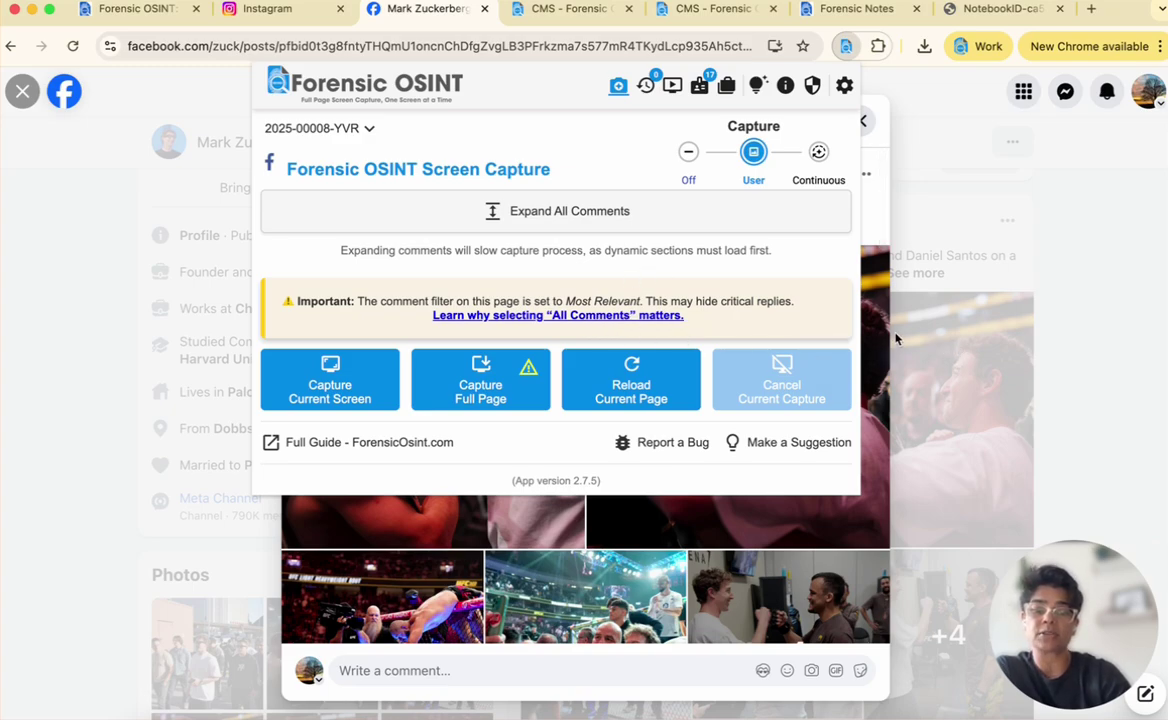
# - Change the post's comment filter to All comments and check the reloaded comment section
pyautogui.click(540, 505)
pyautogui.scroll(-1, 507, 517)
pyautogui.scroll(-4, 507, 517)
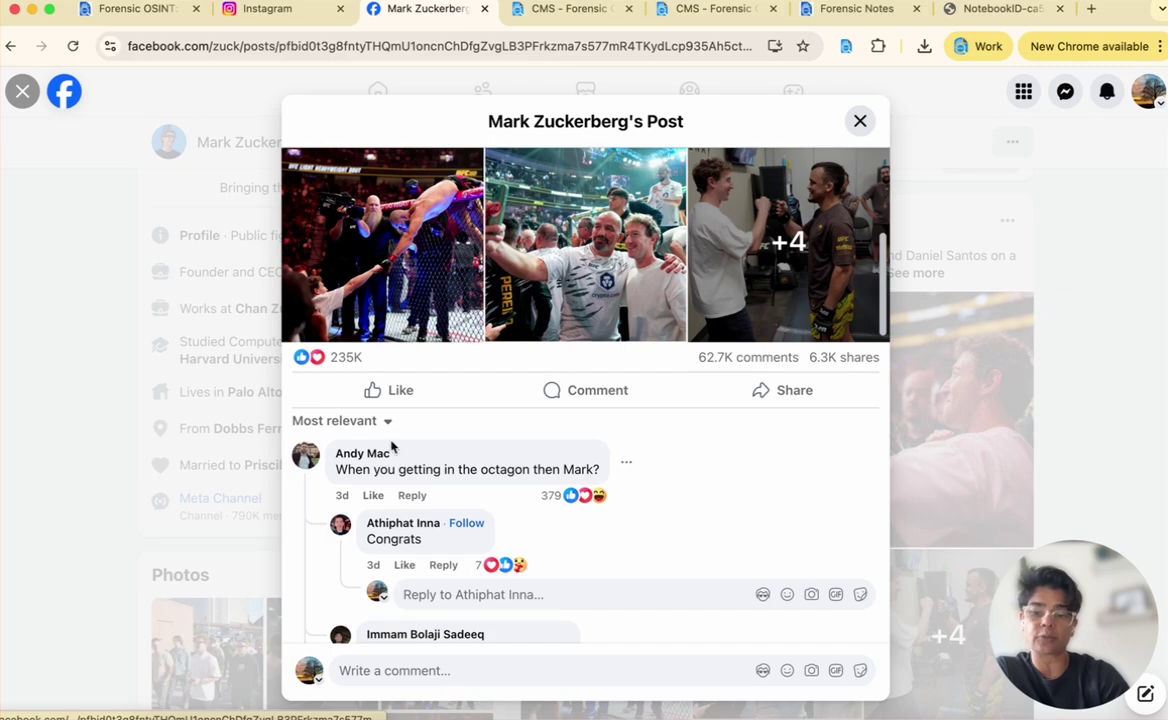
pyautogui.click(384, 421)
pyautogui.click(240, 579)
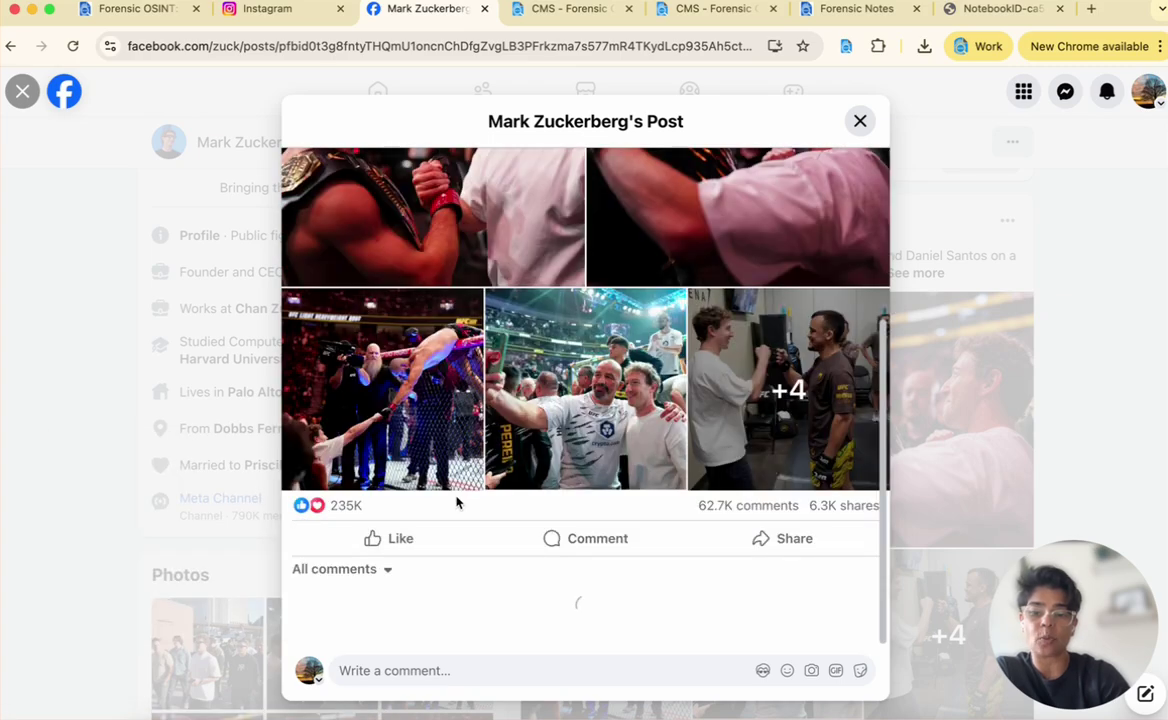
pyautogui.scroll(-2, 458, 502)
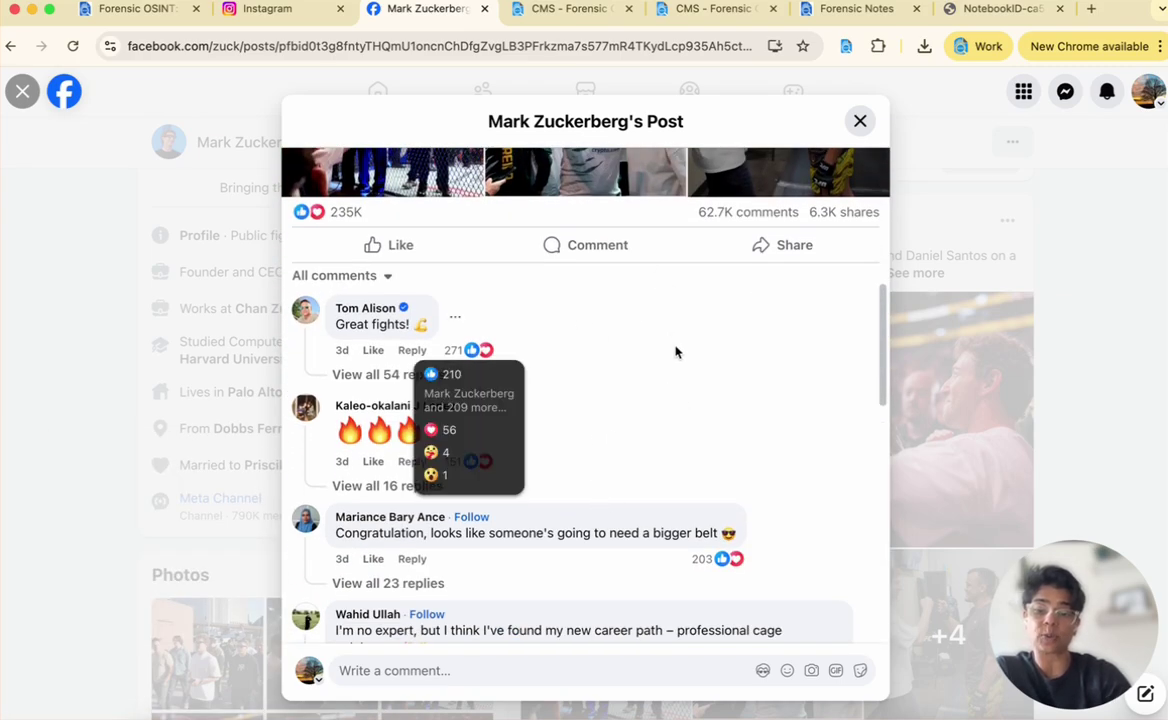
pyautogui.scroll(6, 675, 351)
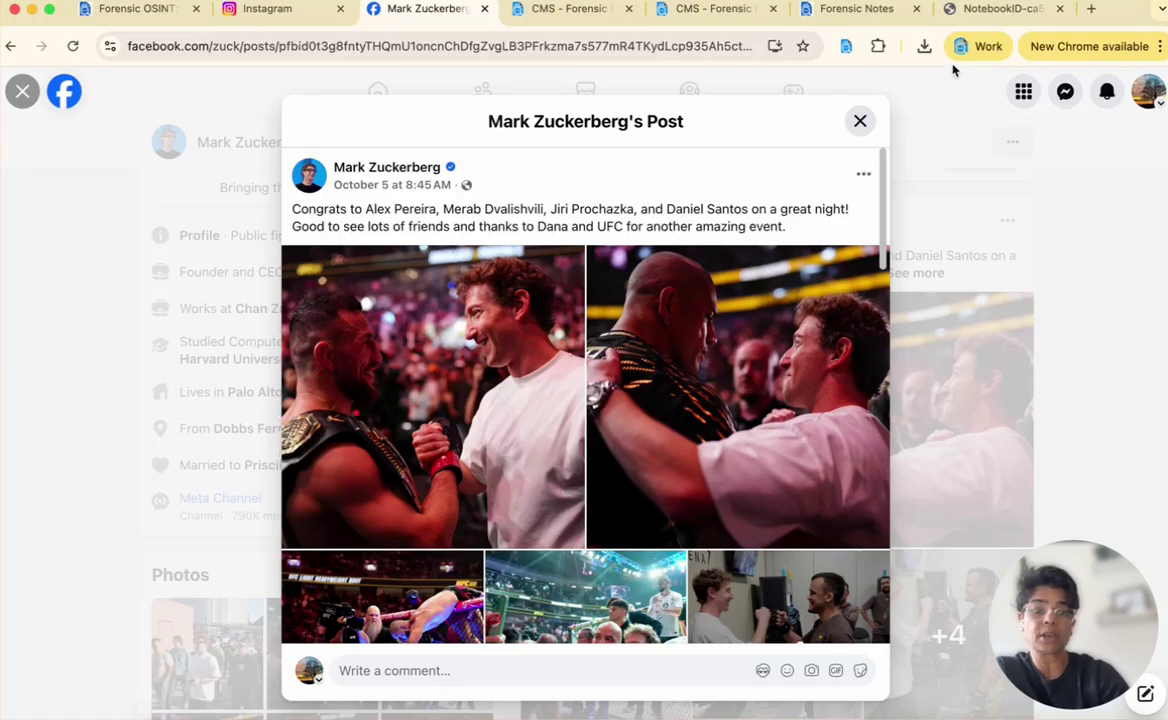
# - Check the Forensic OSINT capture options for the post again, including full-page capture, and close the extension
pyautogui.click(846, 46)
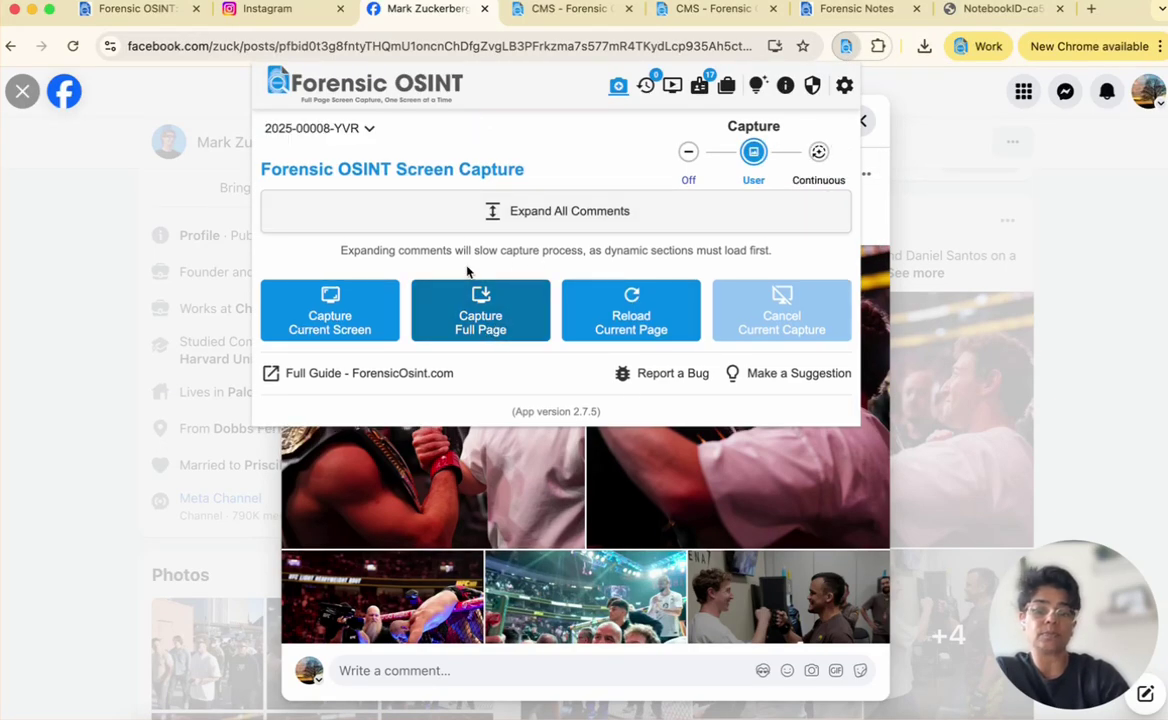
pyautogui.click(508, 320)
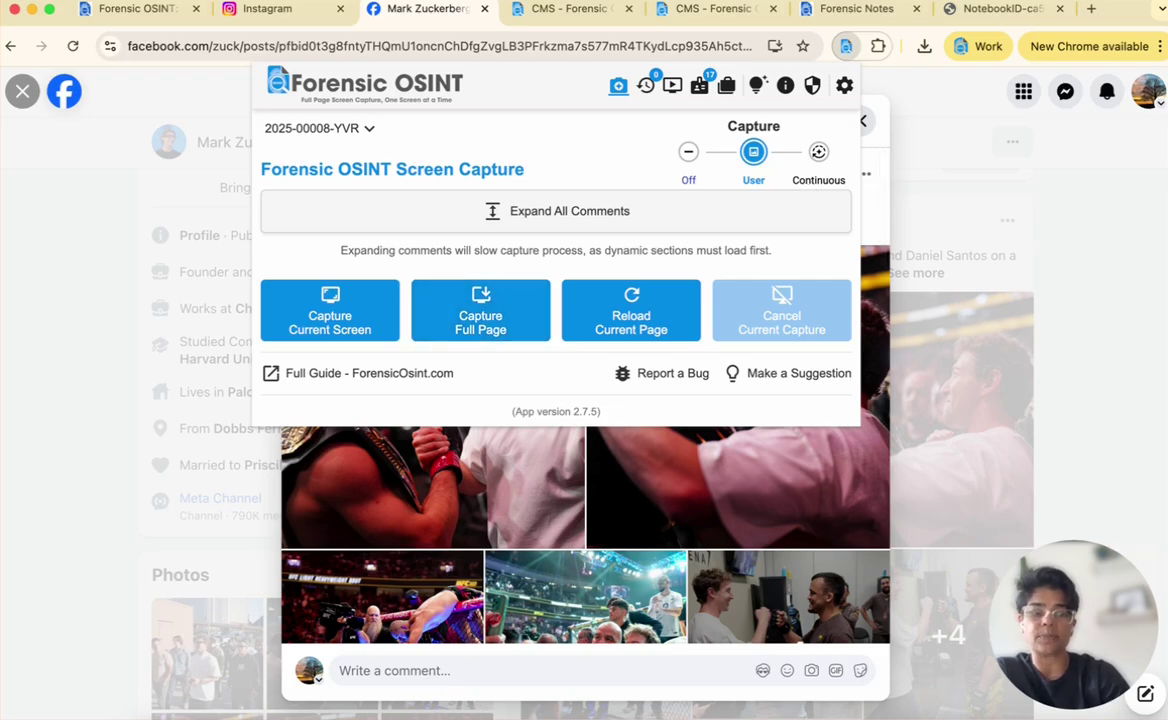
pyautogui.click(865, 243)
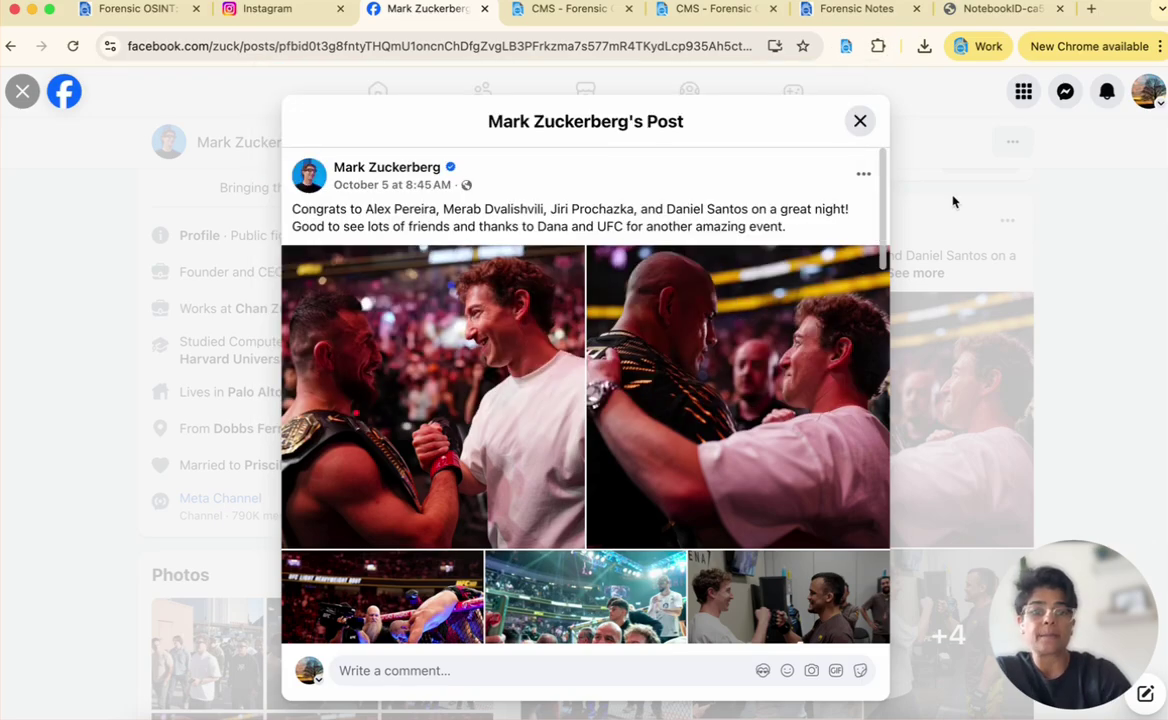
# - Close the October 5 post and return to the top of Mark Zuckerberg's Facebook profile
pyautogui.click(939, 201)
pyautogui.scroll(1, 655, 246)
pyautogui.scroll(5, 655, 246)
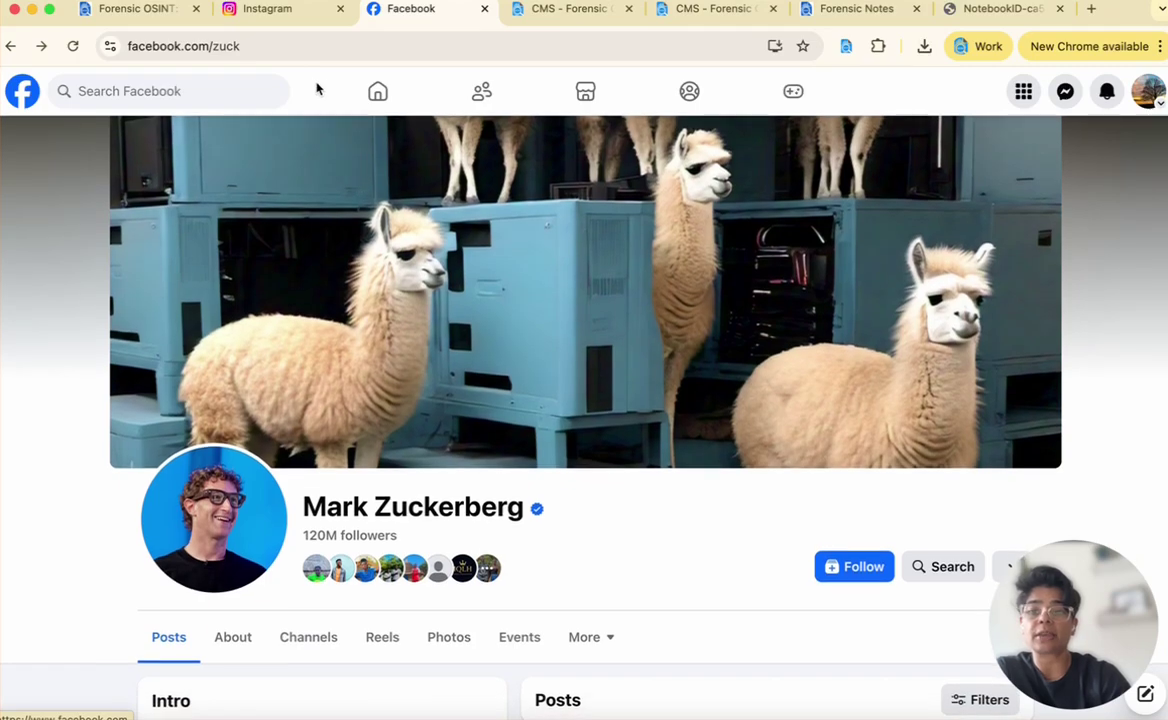
# - Switch to the vancouver Instagram profile and open the Forensic OSINT extension's General Information for Instagram
pyautogui.click(270, 9)
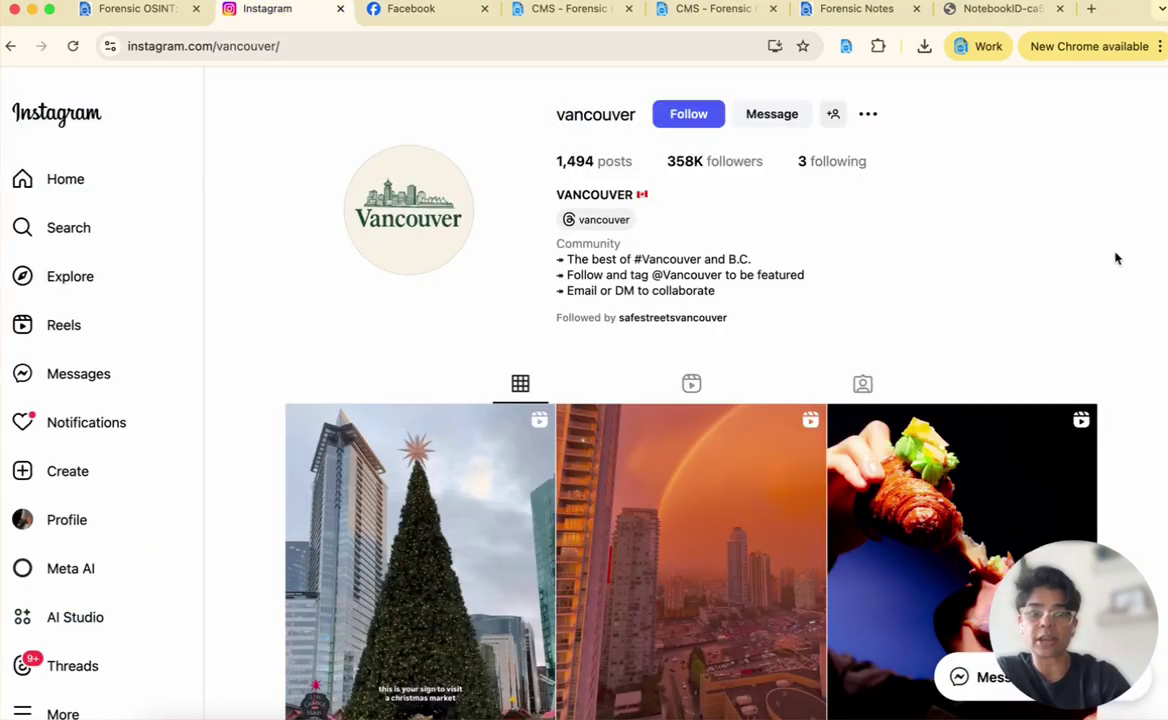
pyautogui.click(846, 47)
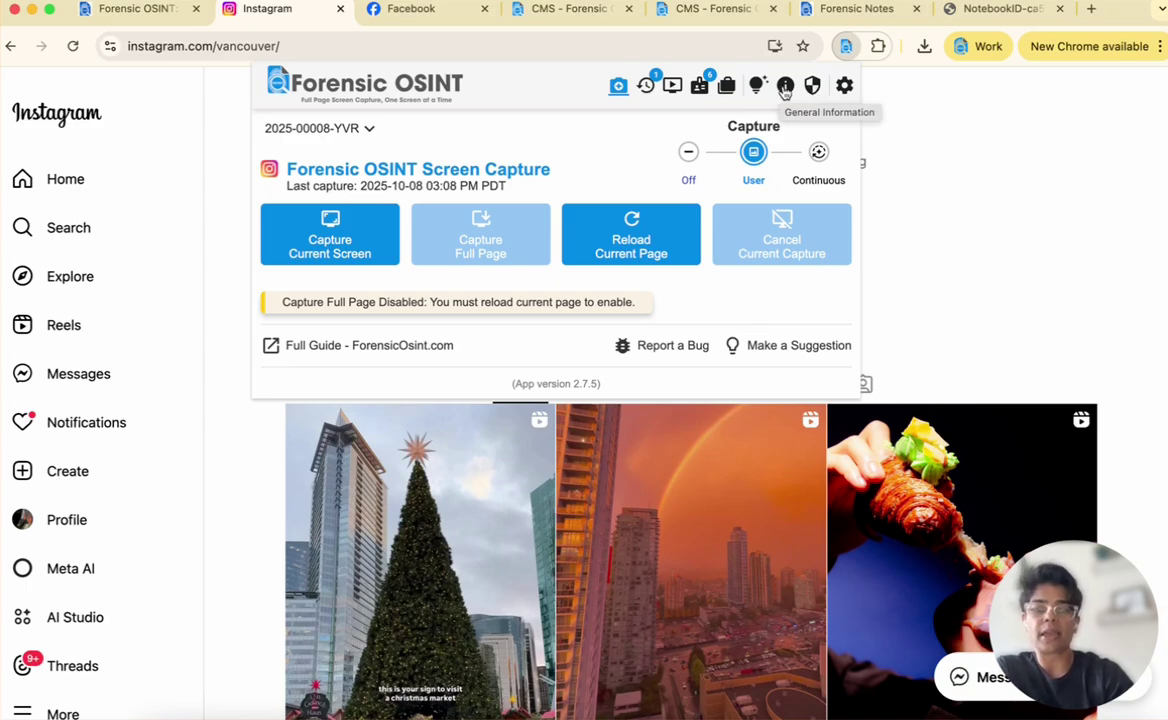
pyautogui.click(785, 88)
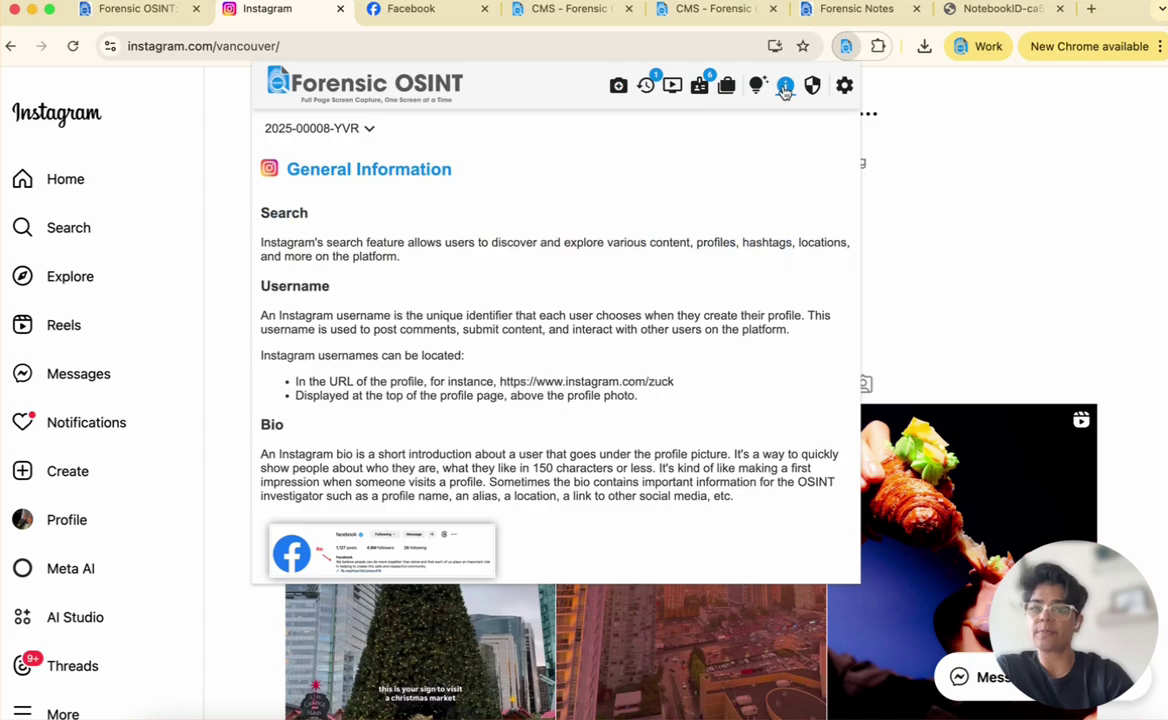
# - Read the Instagram guidance on search, usernames and bios, highlighting the paragraph that explains the Bio
pyautogui.scroll(-5, 566, 377)
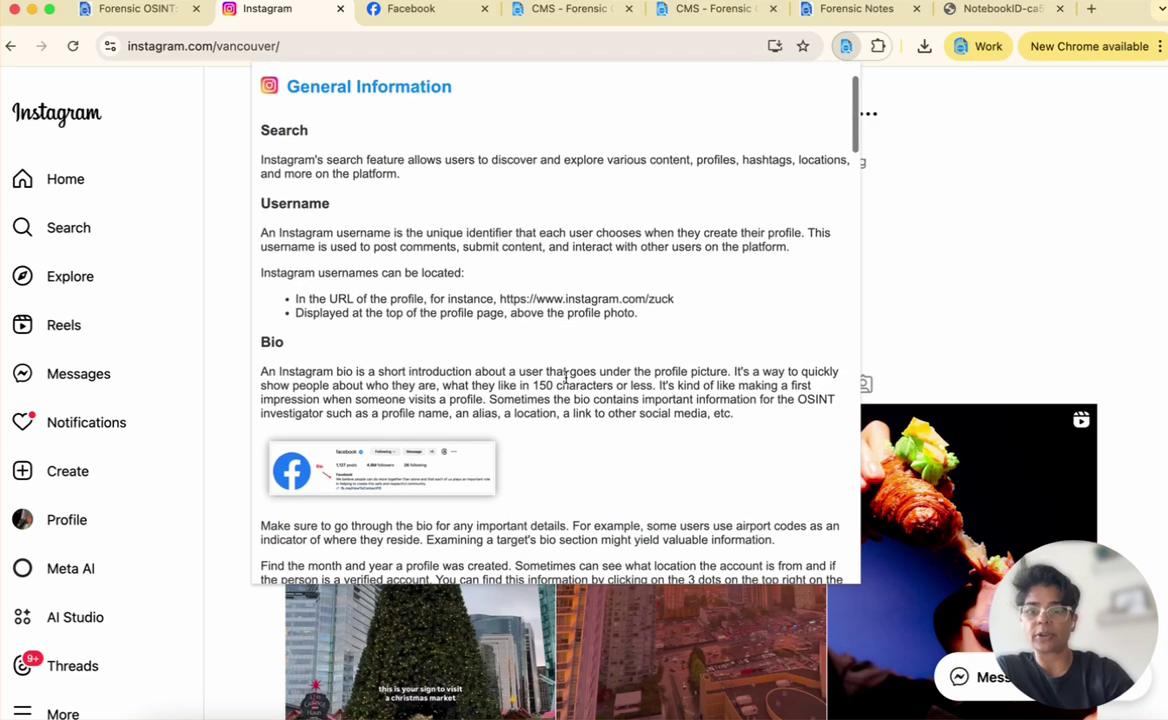
pyautogui.scroll(-5, 534, 289)
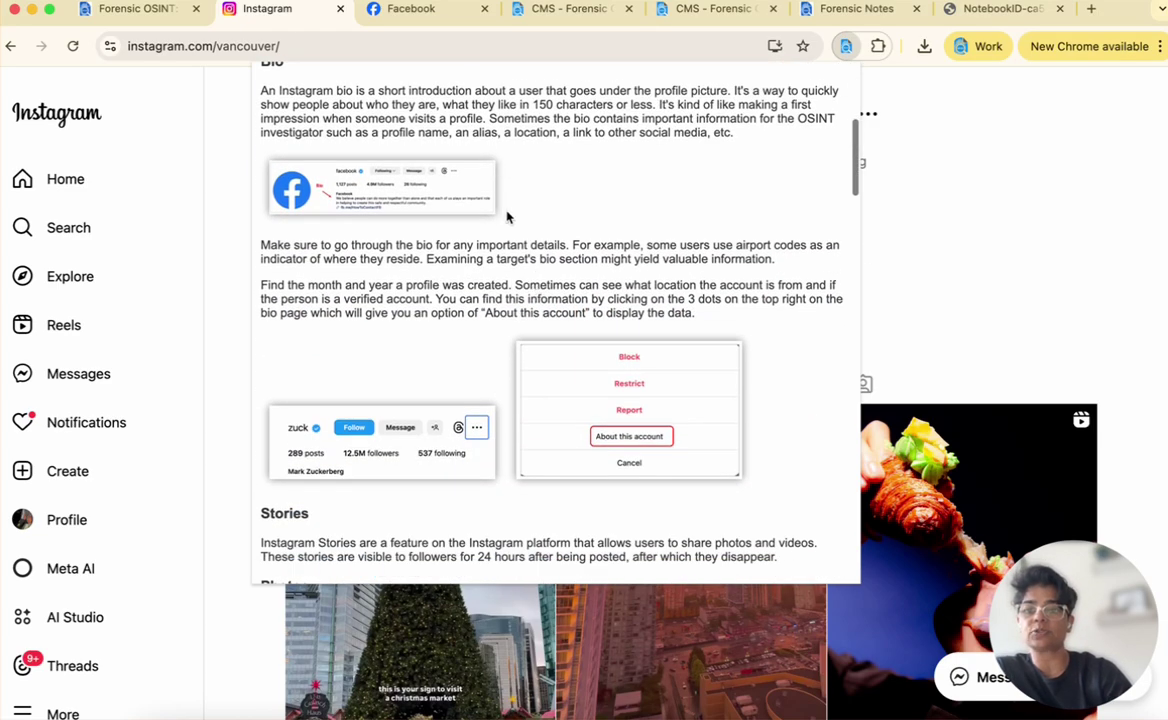
pyautogui.scroll(1, 505, 216)
pyautogui.tripleClick(444, 137)
pyautogui.click(594, 148)
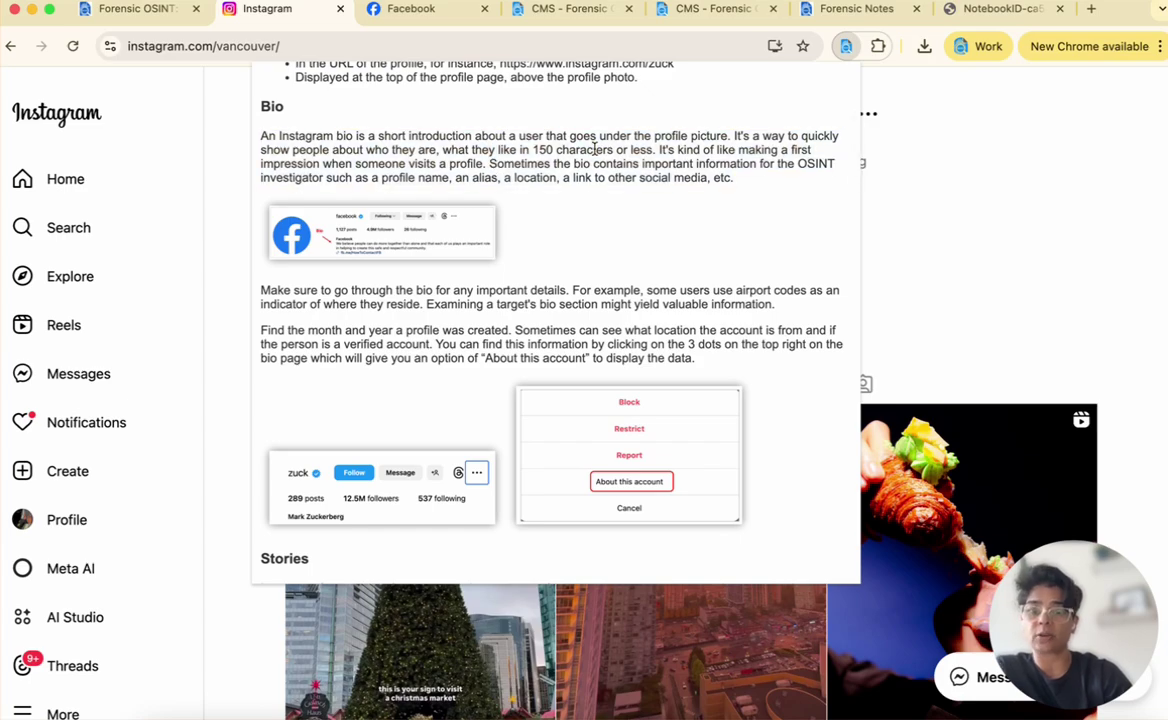
pyautogui.tripleClick(573, 146)
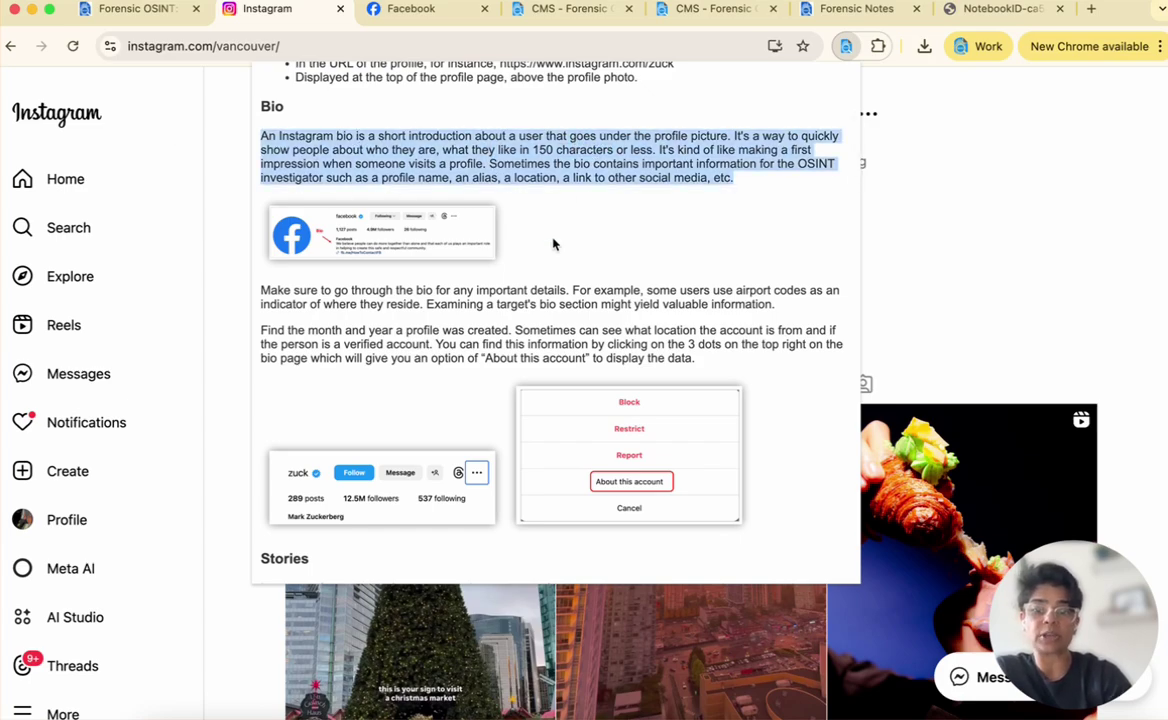
# - Look through the remaining Instagram guidance, from account creation details and stories to profile IDs, post dates, hashtags and highlights
pyautogui.scroll(-3, 543, 325)
pyautogui.scroll(-1, 543, 325)
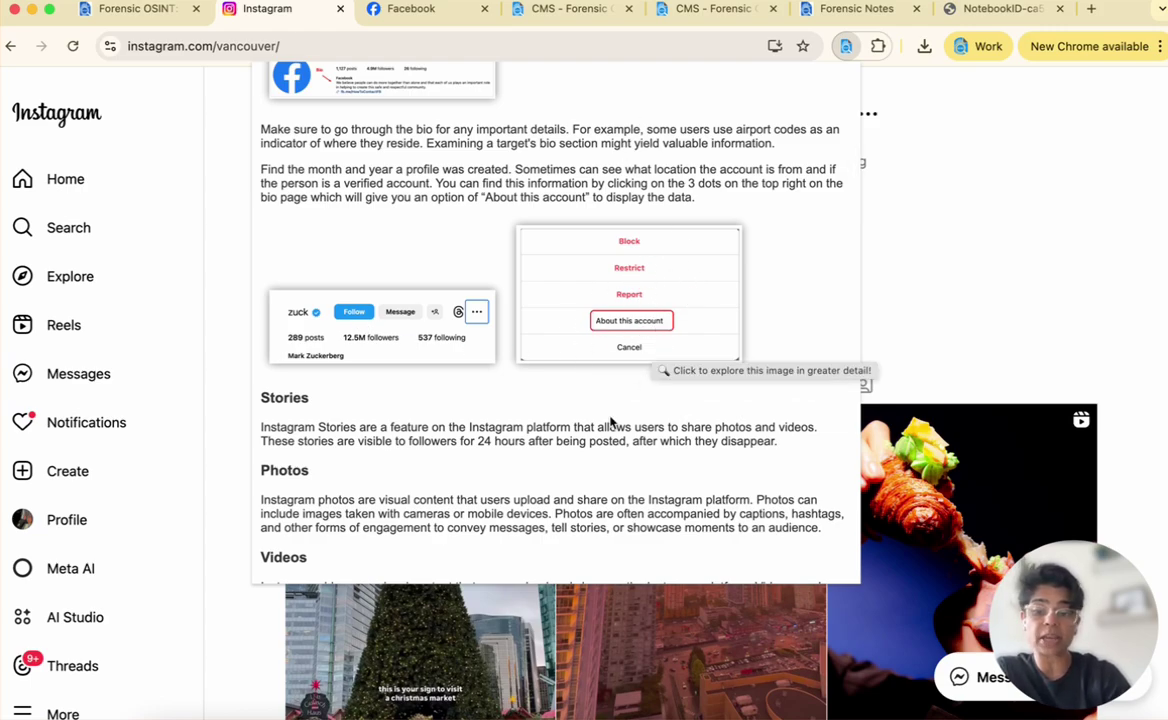
pyautogui.scroll(-10, 610, 418)
pyautogui.scroll(-1, 610, 421)
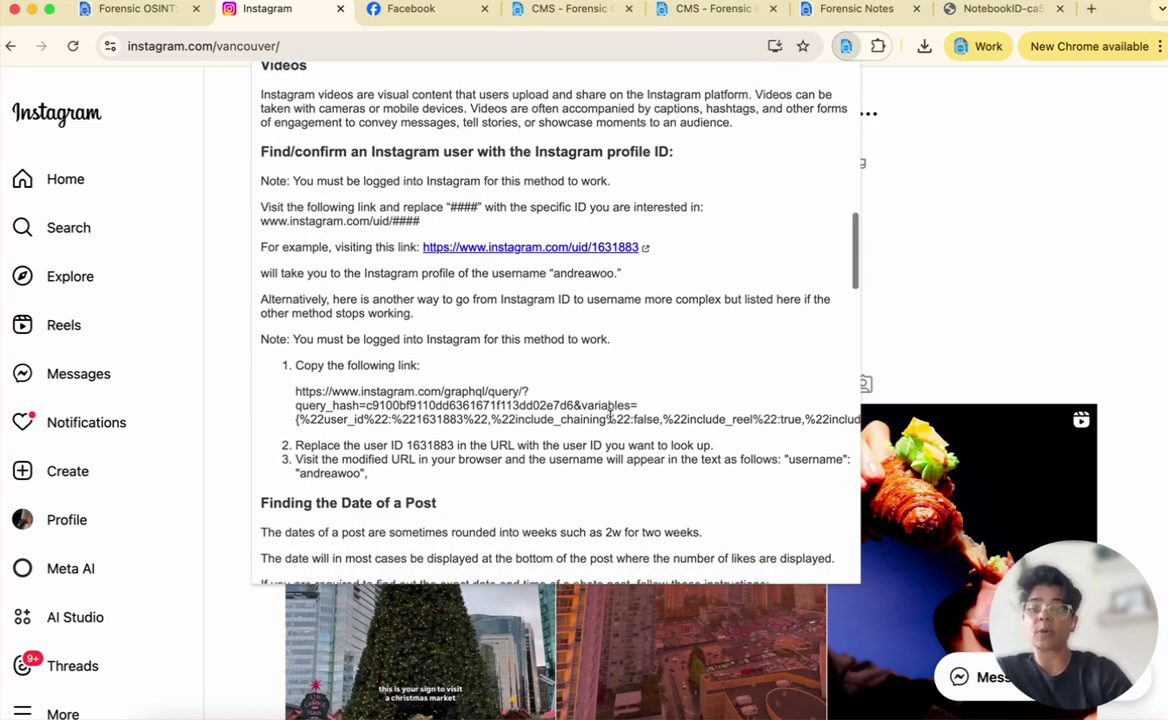
pyautogui.scroll(-1, 610, 421)
pyautogui.scroll(-12, 610, 421)
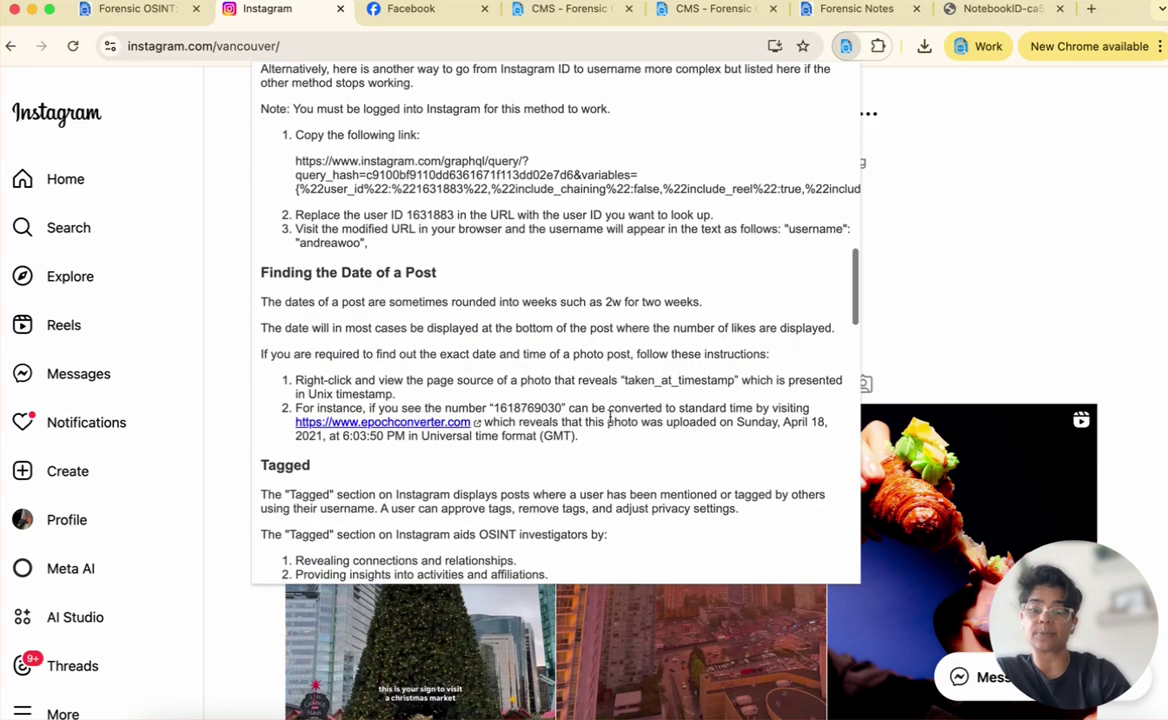
pyautogui.scroll(-12, 610, 421)
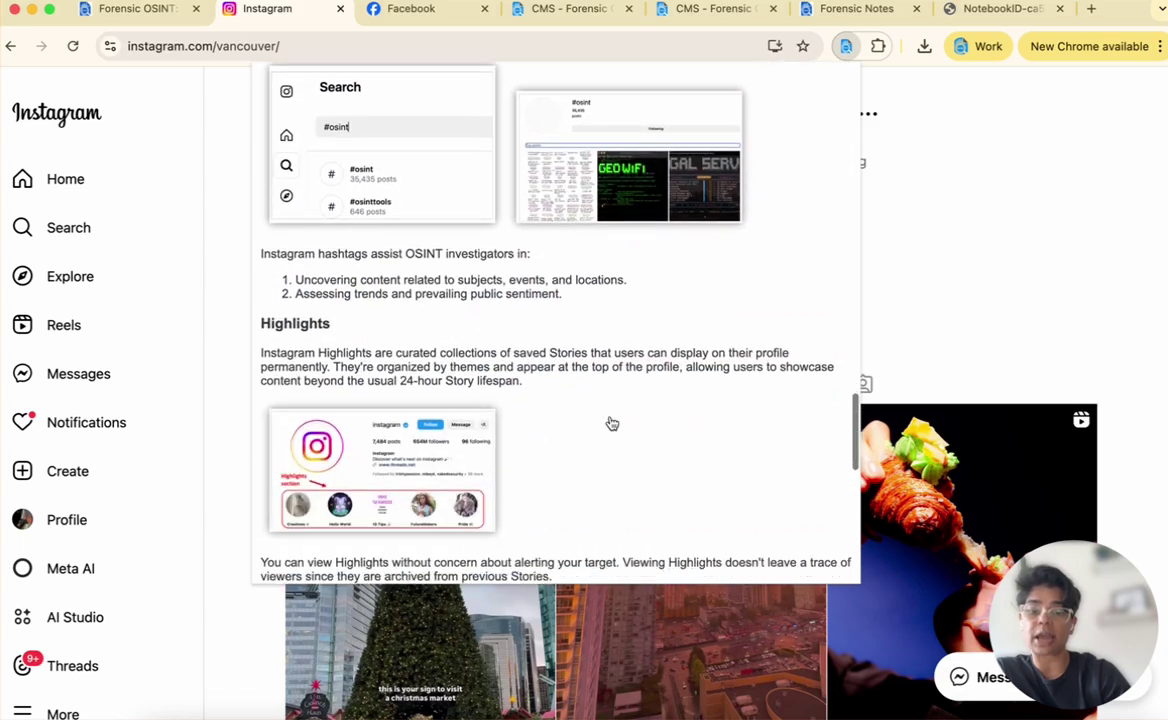
pyautogui.scroll(20, 610, 421)
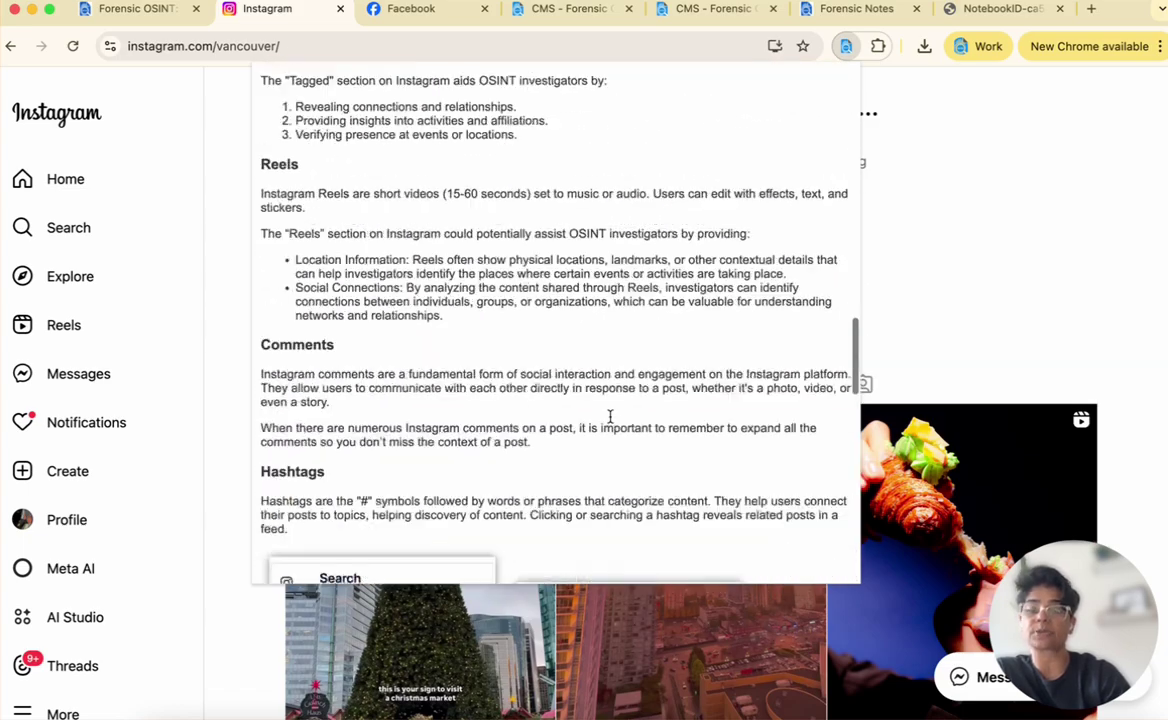
# - Open the Privacy & Security Considerations for Instagram and read the advice on stories, bio links, photos and videos
pyautogui.click(814, 88)
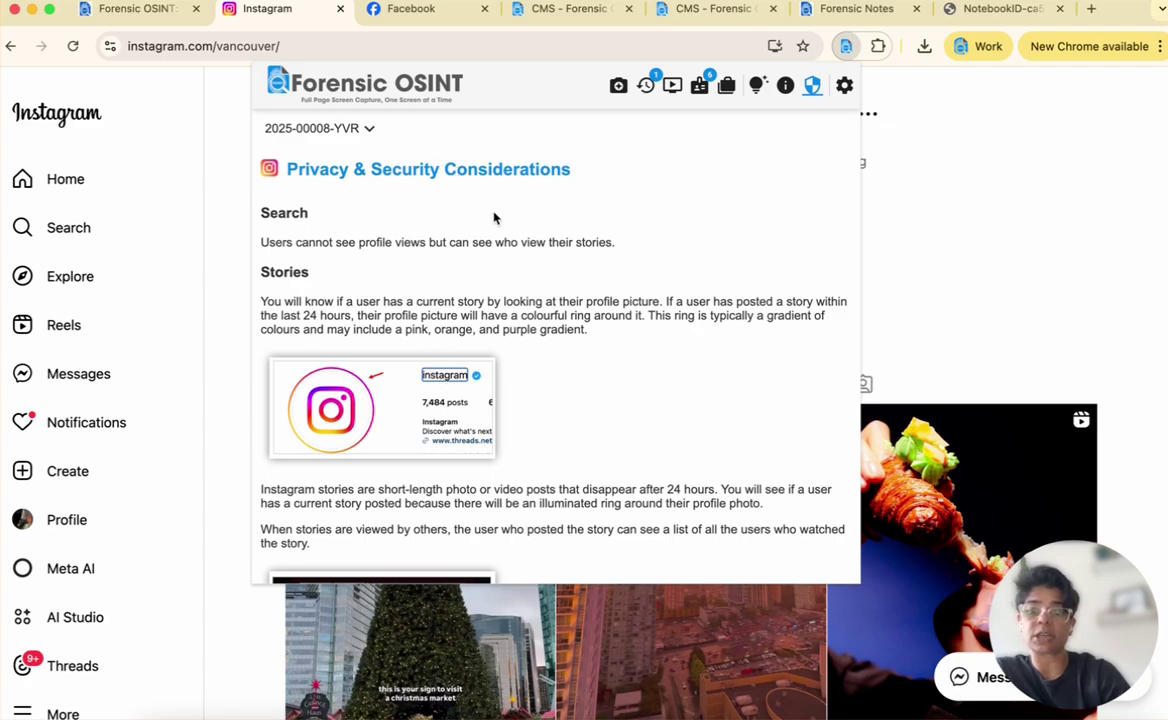
pyautogui.scroll(-8, 540, 400)
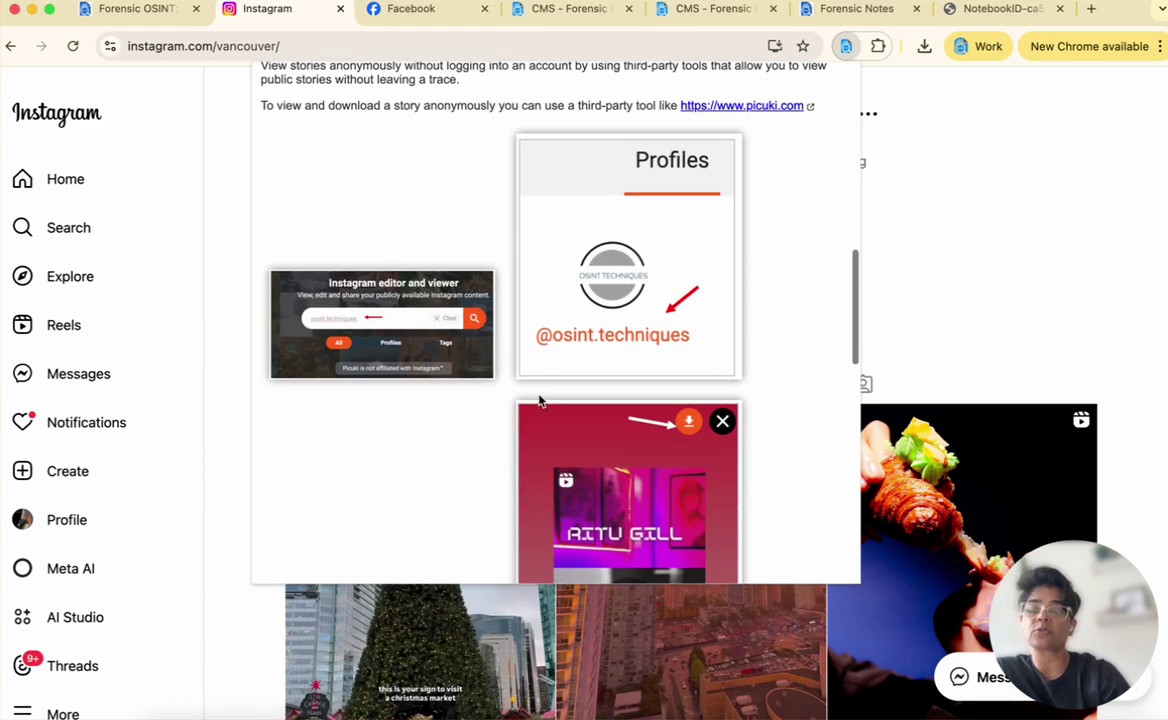
pyautogui.scroll(-7, 540, 400)
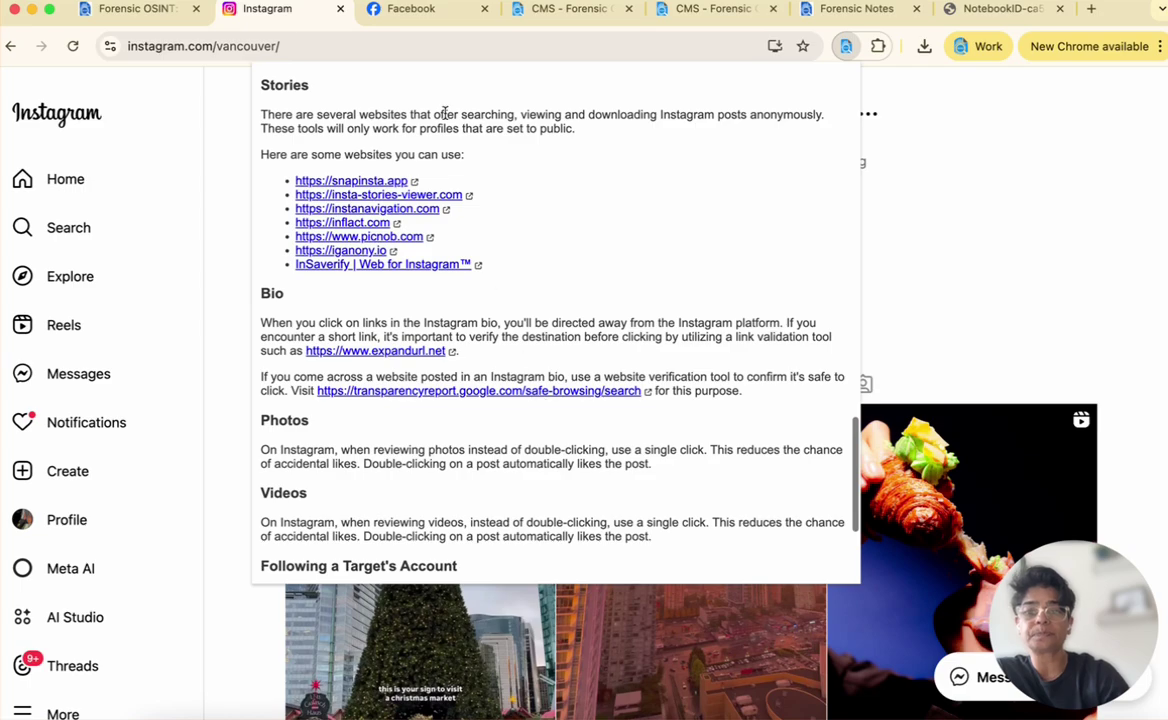
# - Switch to Mark Zuckerberg's Facebook profile and read through the extension's General Information for Facebook
pyautogui.click(415, 10)
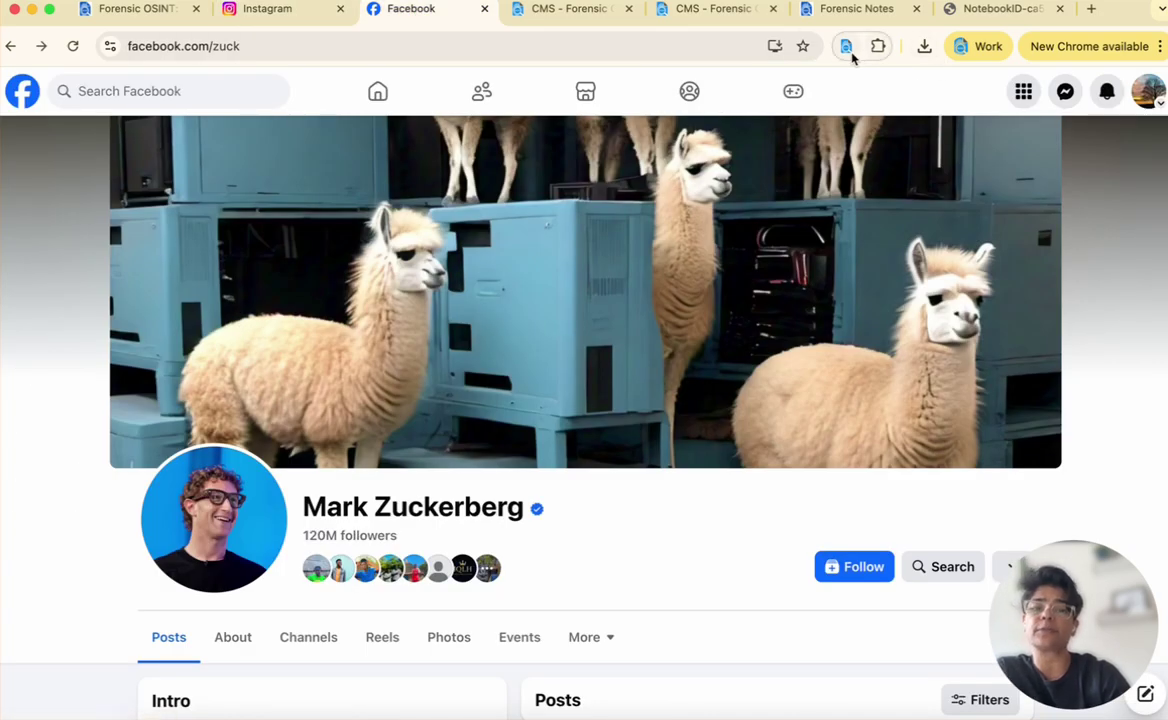
pyautogui.click(845, 45)
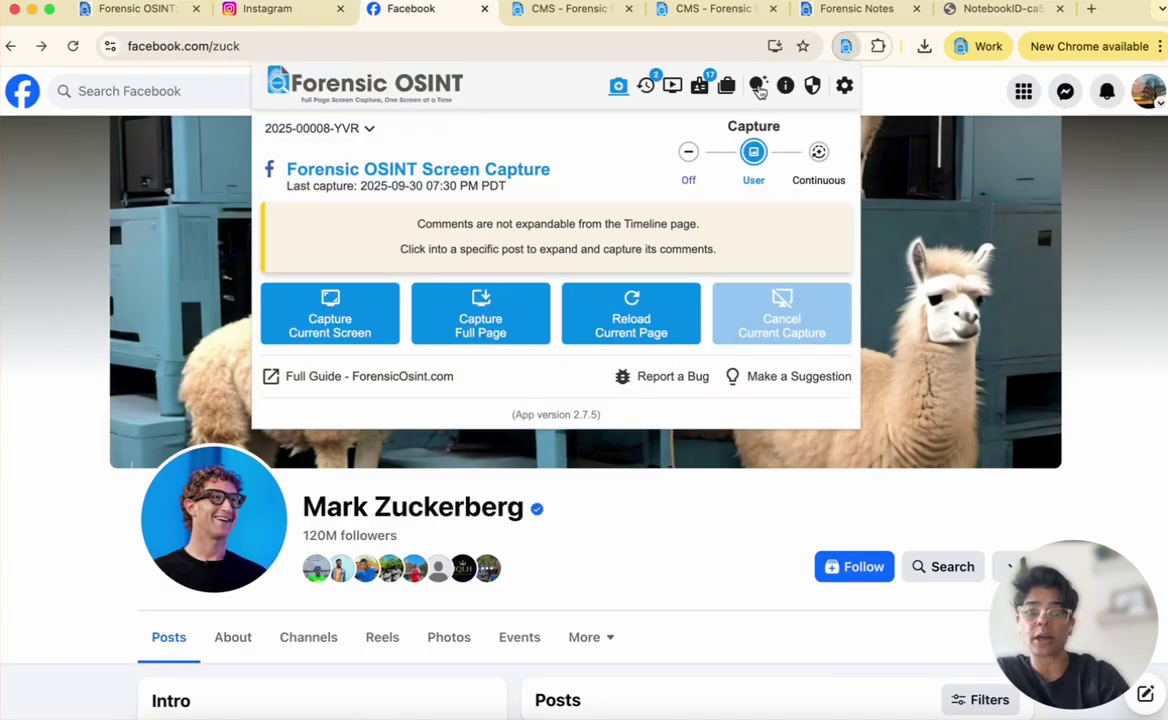
pyautogui.click(785, 85)
pyautogui.scroll(-10, 440, 328)
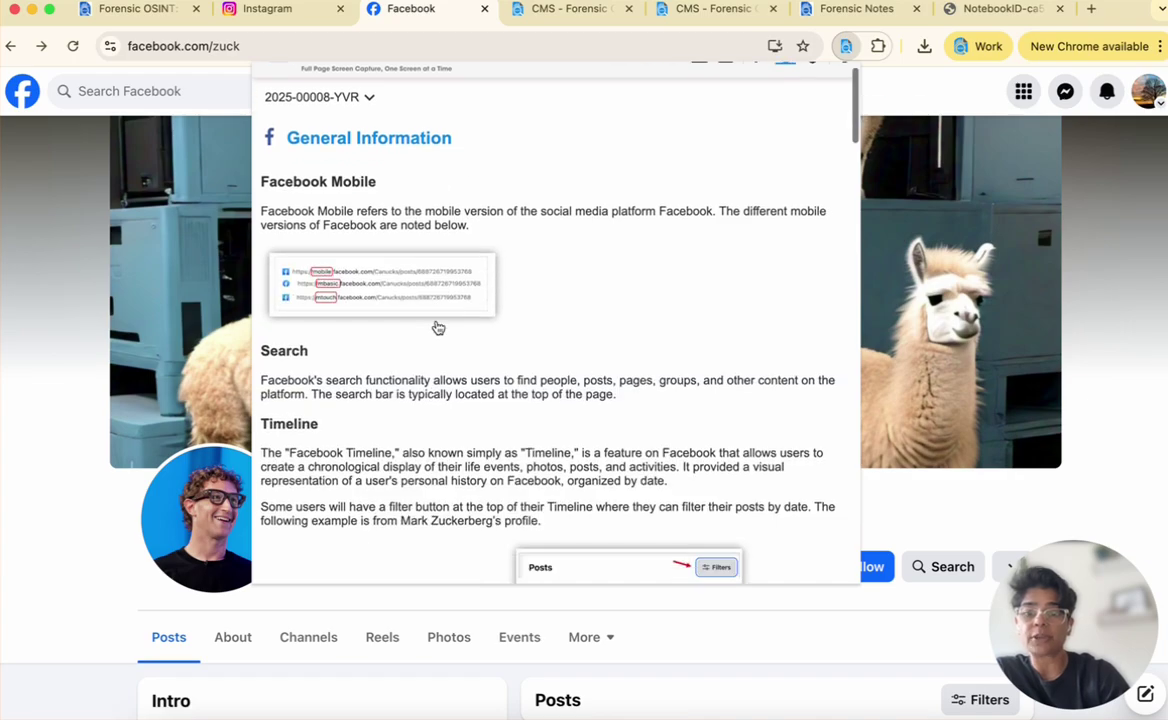
pyautogui.scroll(-14, 565, 373)
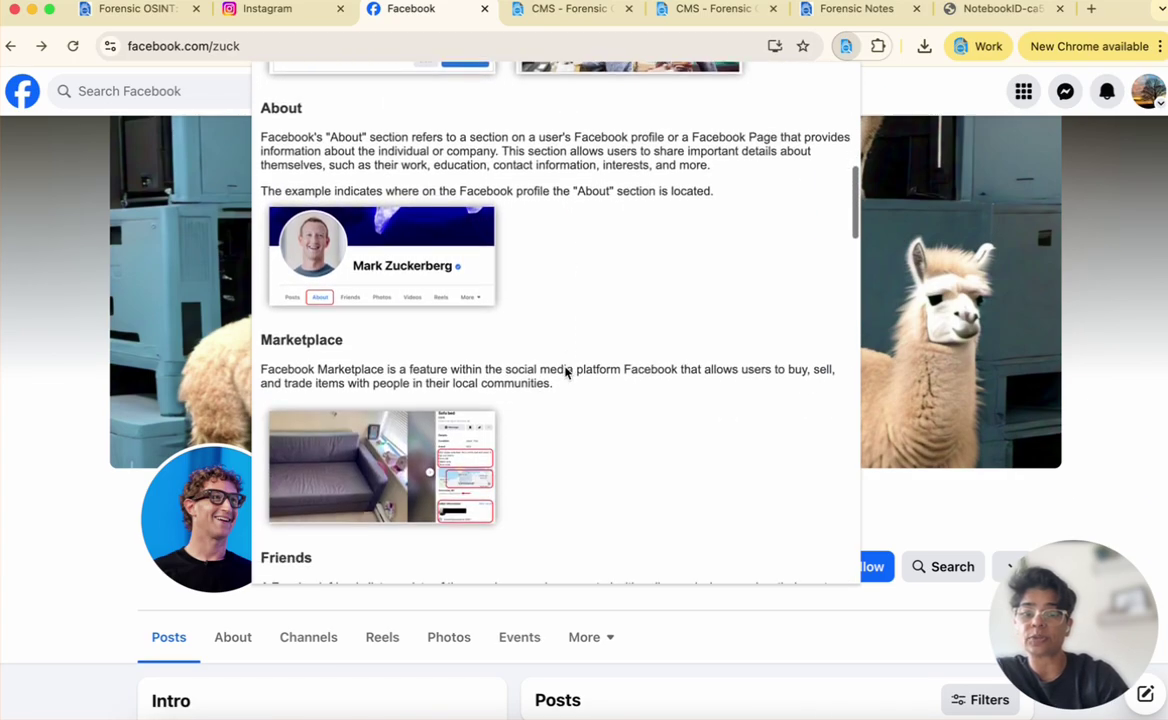
pyautogui.scroll(3, 641, 395)
pyautogui.scroll(-5, 633, 487)
pyautogui.scroll(-5, 633, 490)
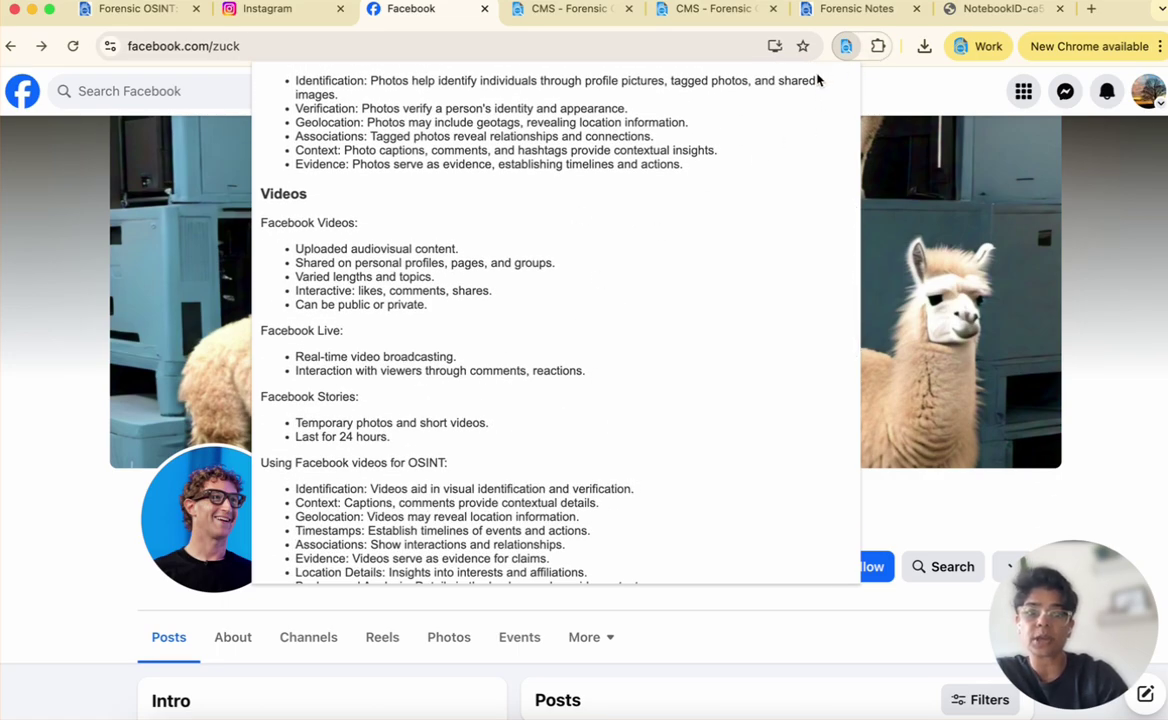
# - Reopen the extension, read the Privacy & Security Considerations for Facebook, and close the extension
pyautogui.click(846, 46)
pyautogui.click(846, 46)
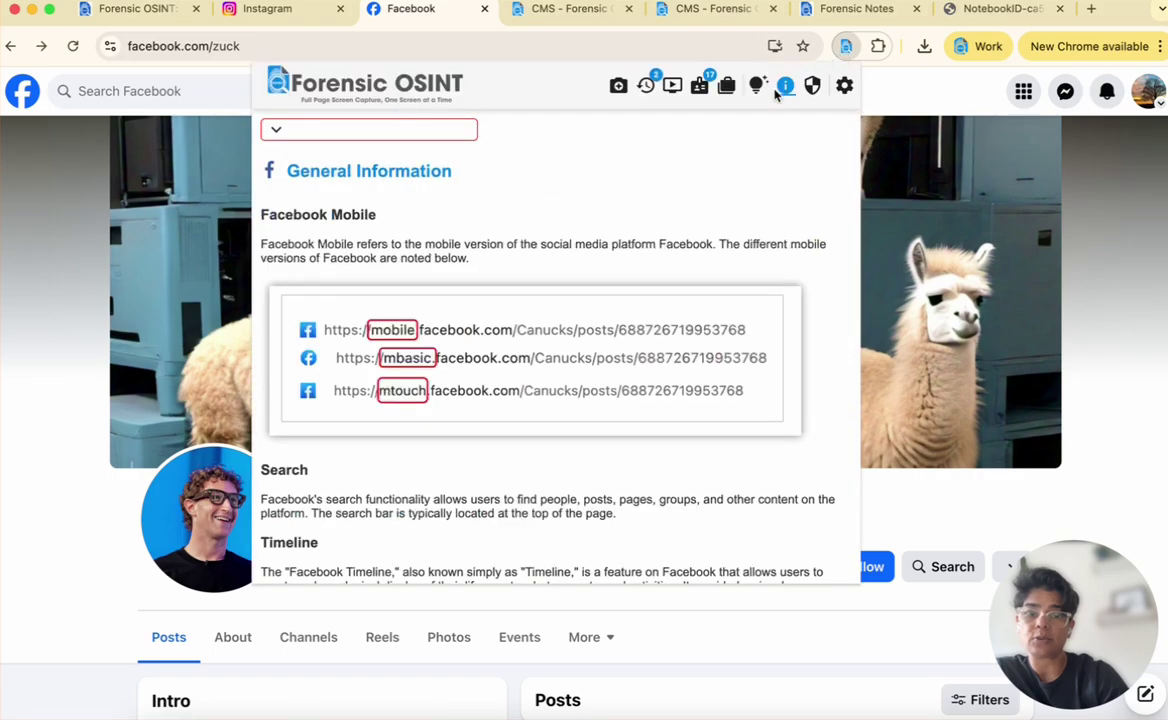
pyautogui.click(811, 88)
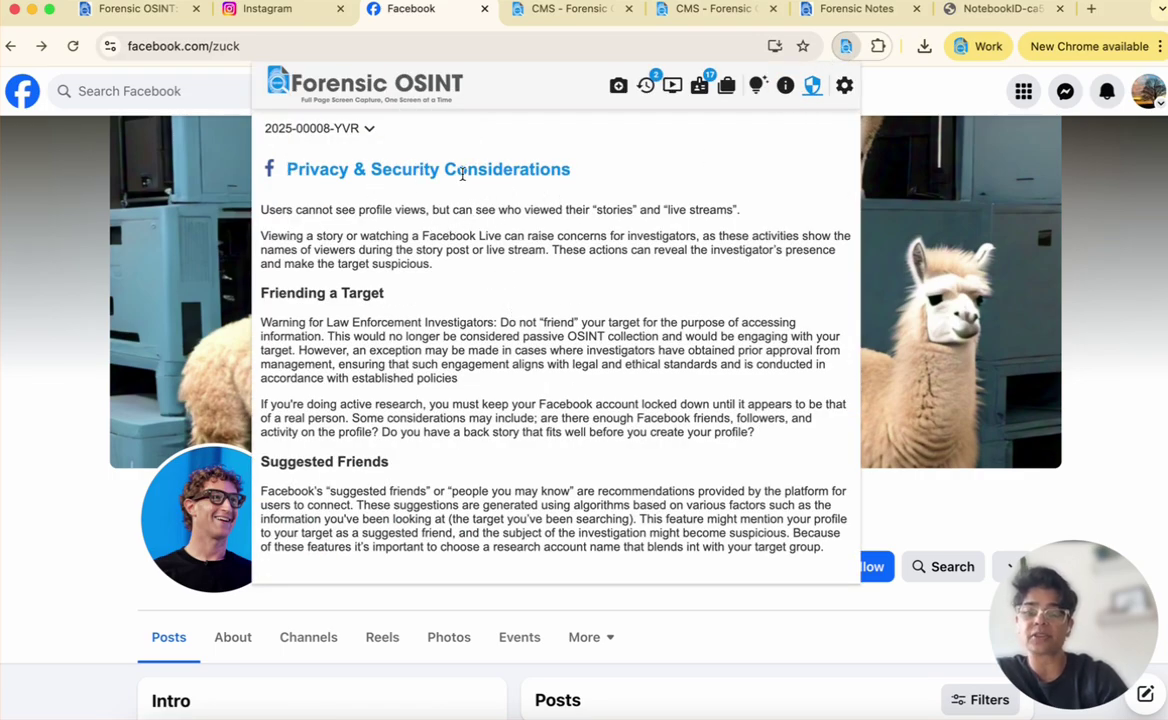
pyautogui.scroll(-2, 505, 283)
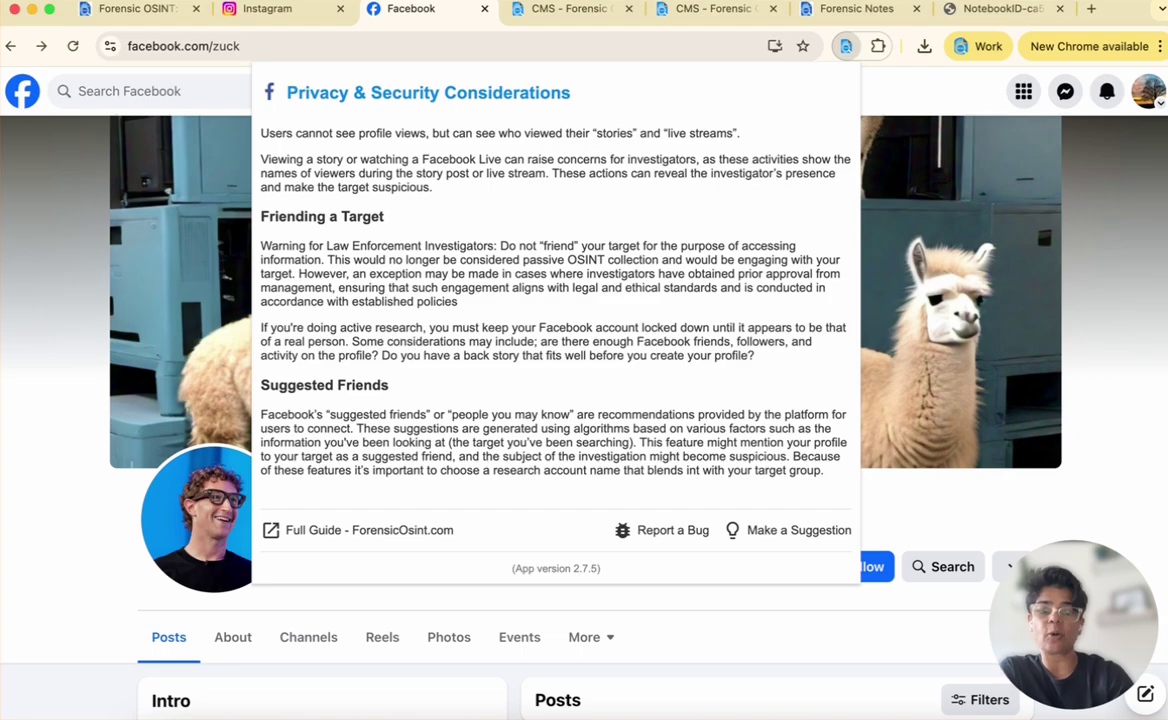
pyautogui.click(1023, 307)
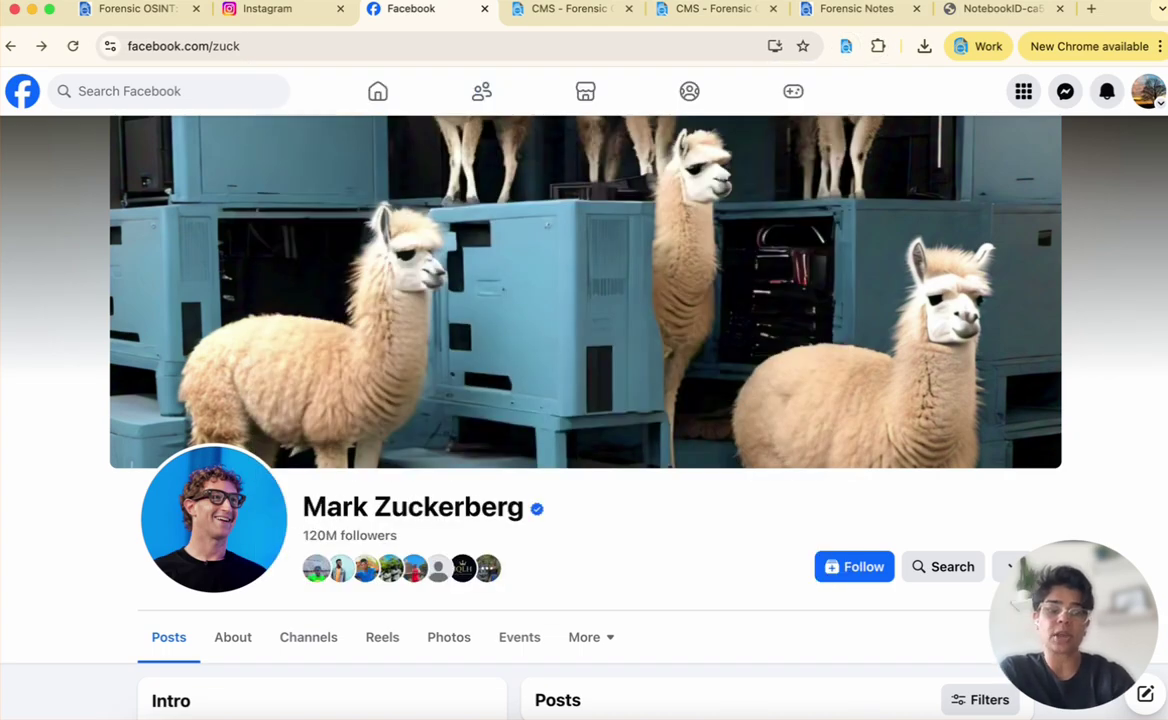